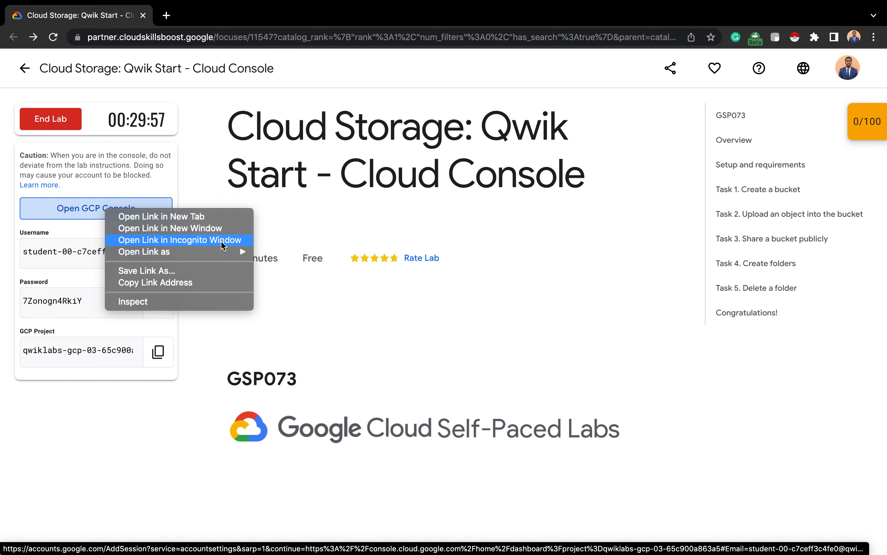
- Open the lab's GCP Console link in an Incognito window
left_click(221, 240)
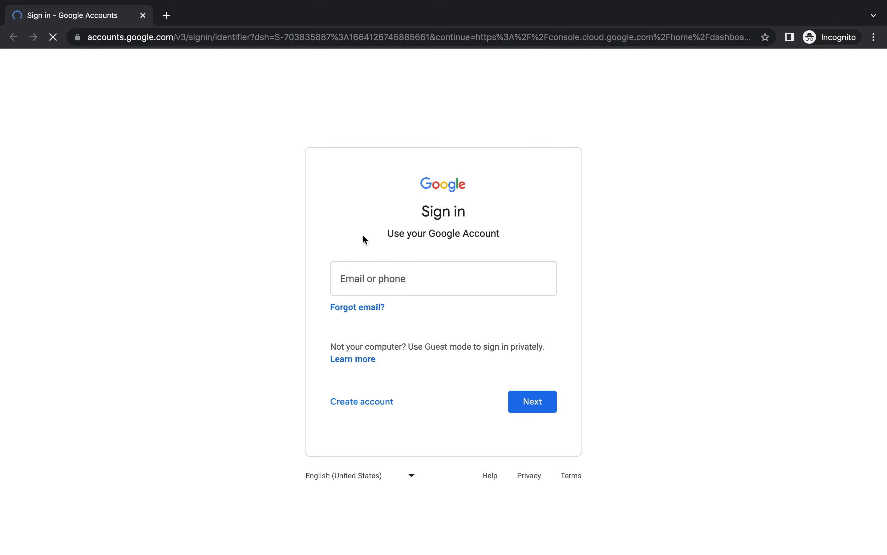
- Sign in to Google with the lab's temporary username and password copied from the lab instructions
key("super+v")
left_click(531, 401)
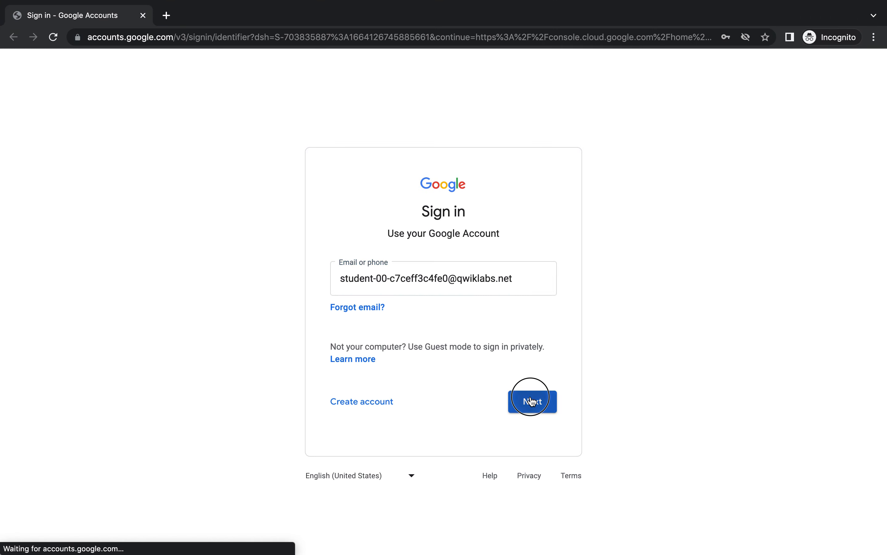
key("ctrl+Left")
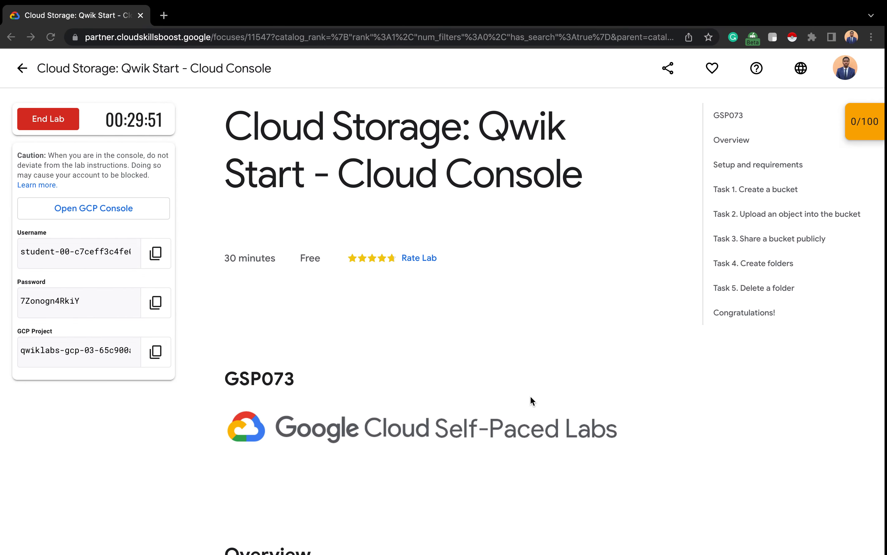
left_click(158, 303)
key("ctrl+Right")
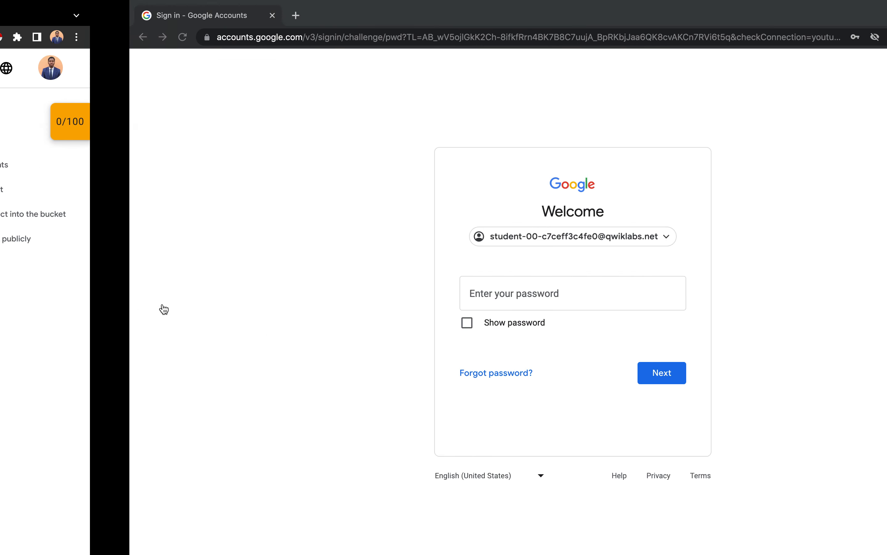
key("super+v")
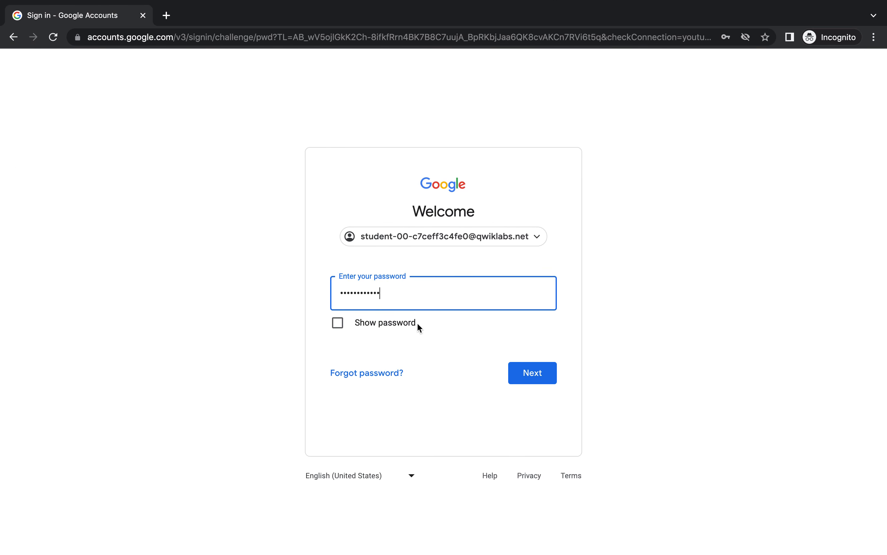
left_click(532, 380)
- Accept the new account welcome notice and tick the Google Cloud Terms of Service checkbox
key("ctrl+Left")
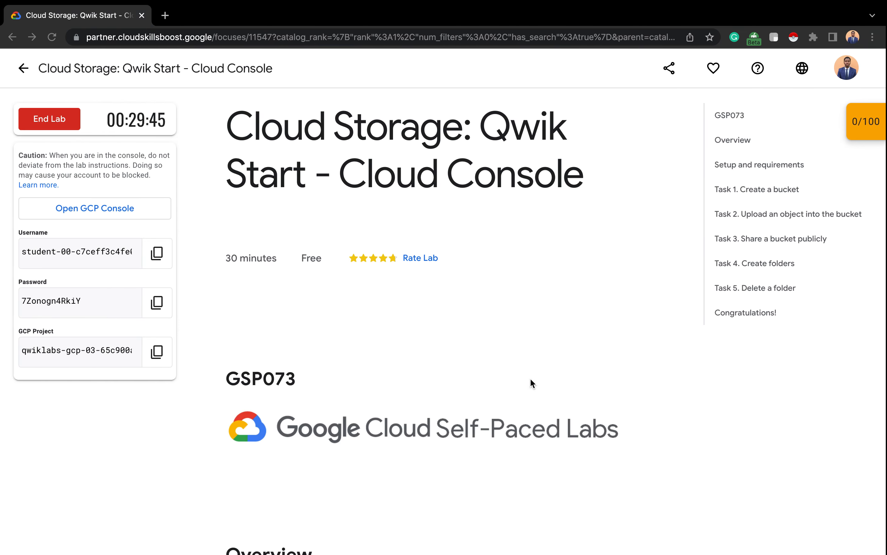
key("ctrl+Right")
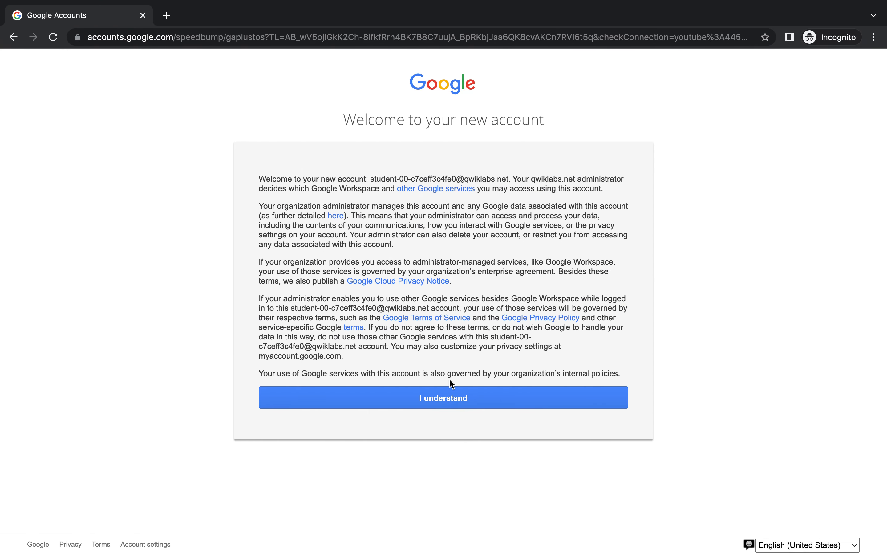
left_click(444, 396)
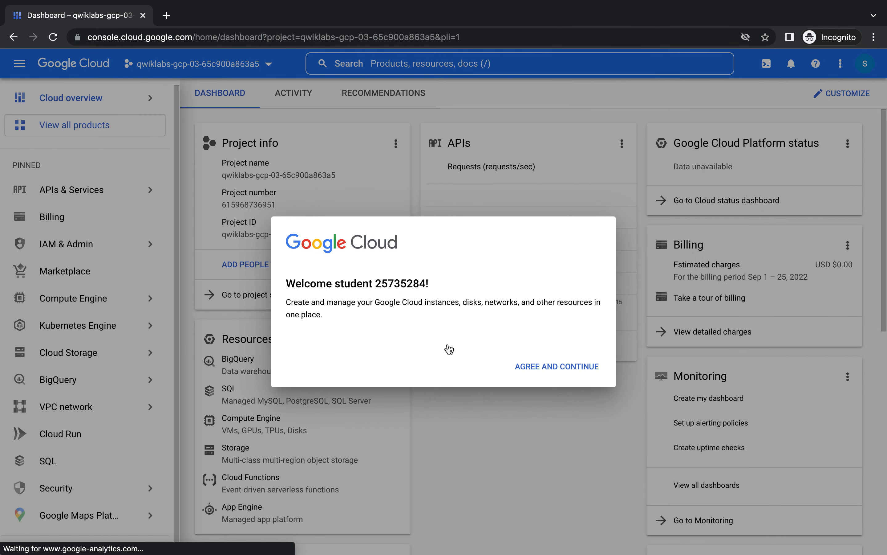
left_click(290, 326)
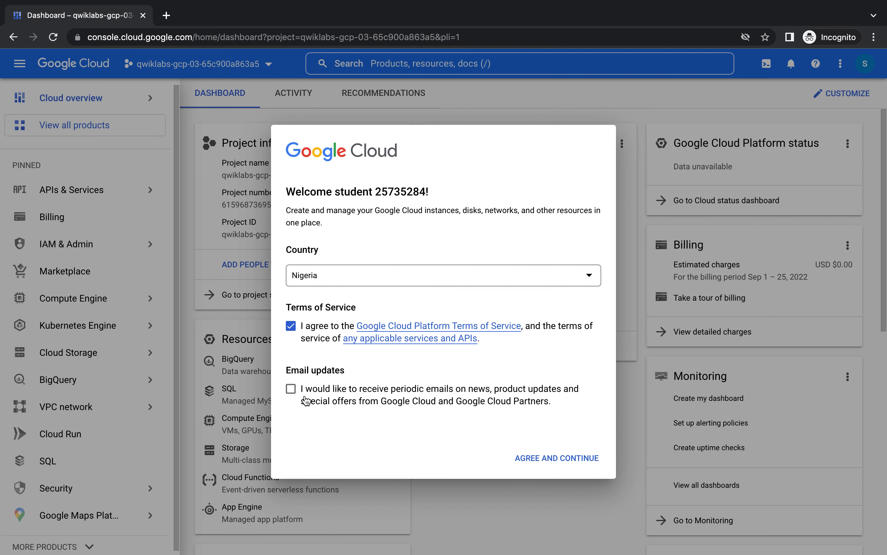
- Opt in to email updates, agree and continue, then dismiss the support tools tip
left_click(290, 388)
left_click(565, 460)
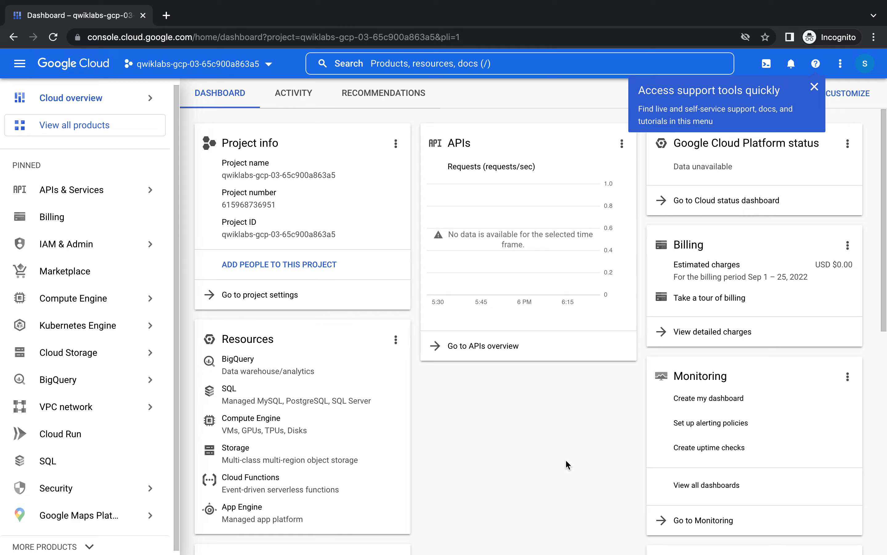
key("ctrl+Left")
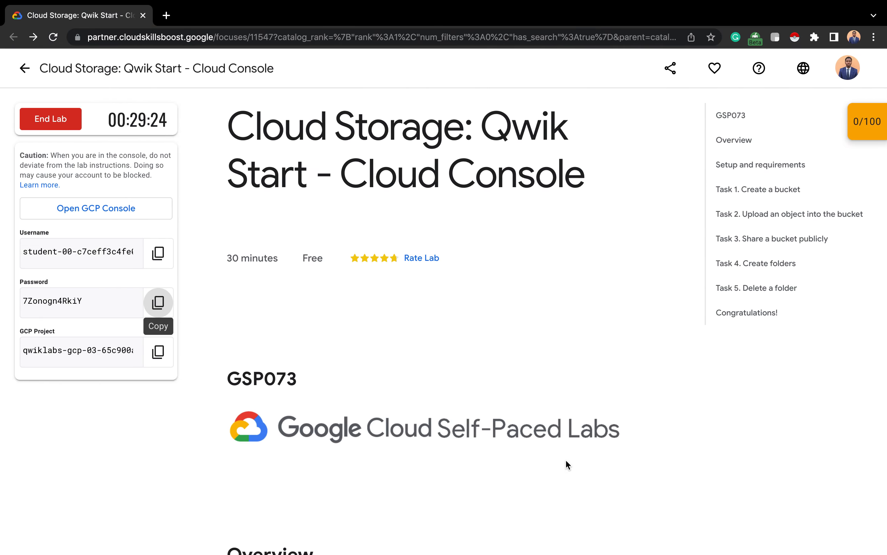
scroll(566, 461, "down", 6)
scroll(566, 459, "down", 20)
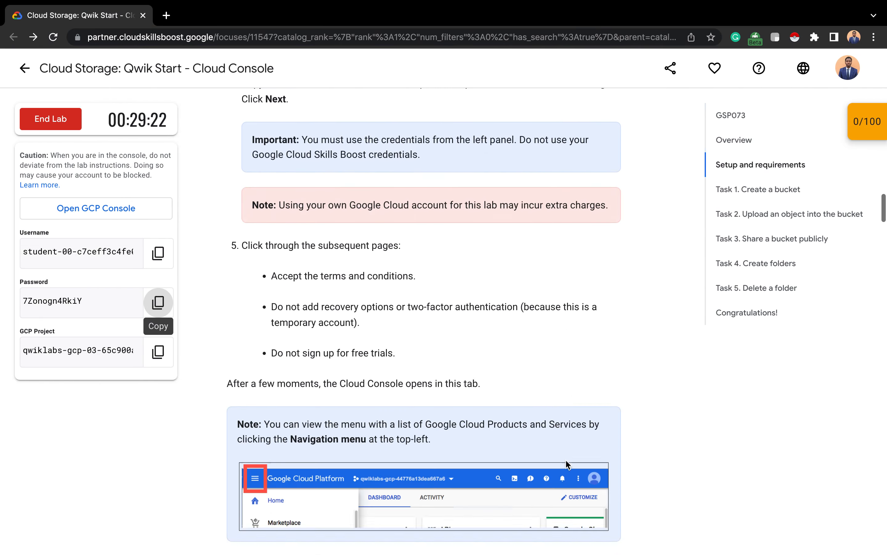
key("ctrl+Right")
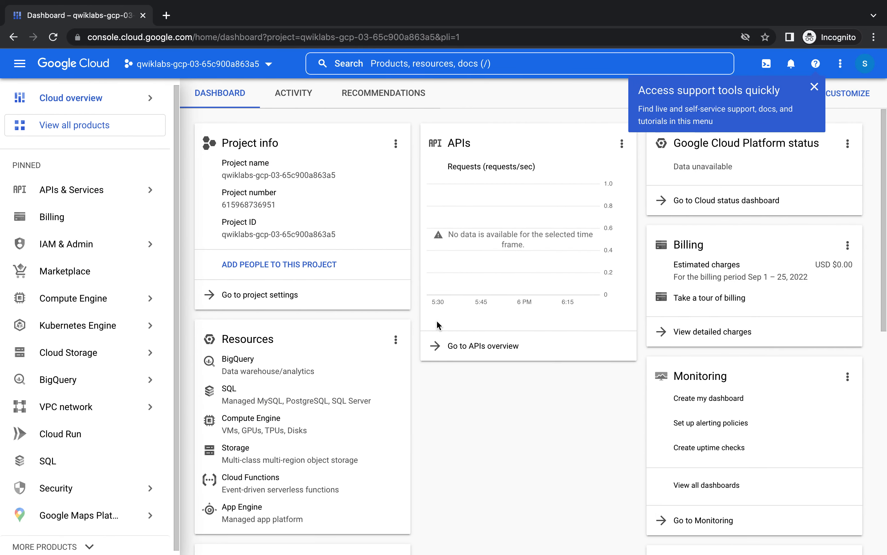
left_click(814, 87)
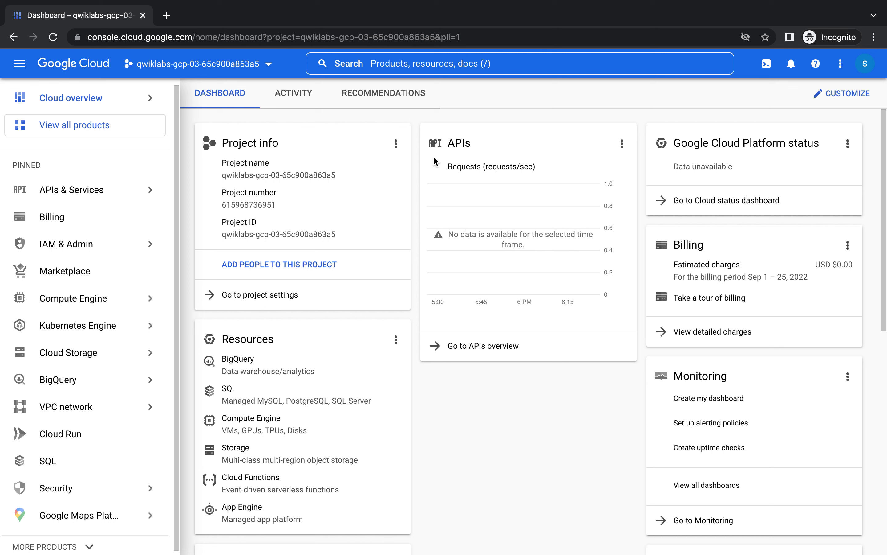
- Go to Cloud Storage Buckets and start creating a new bucket
mouse_move(127, 353)
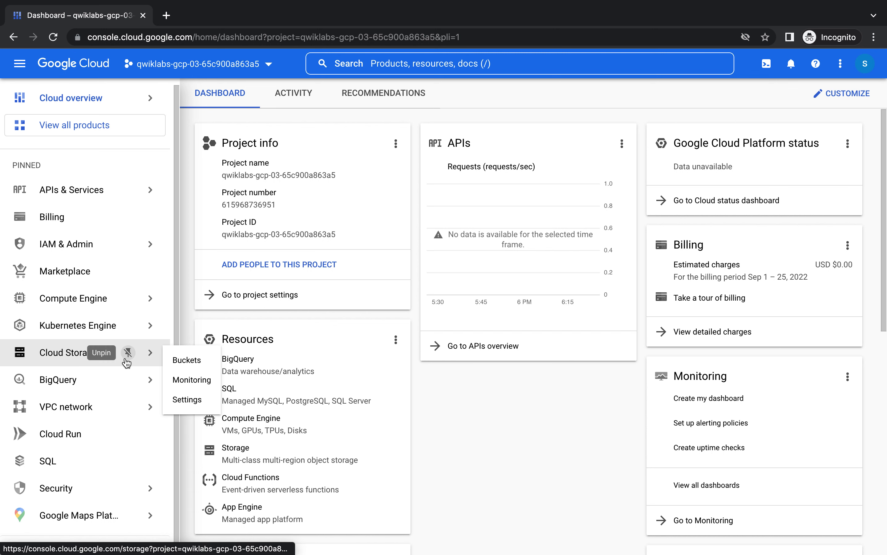
left_click(188, 360)
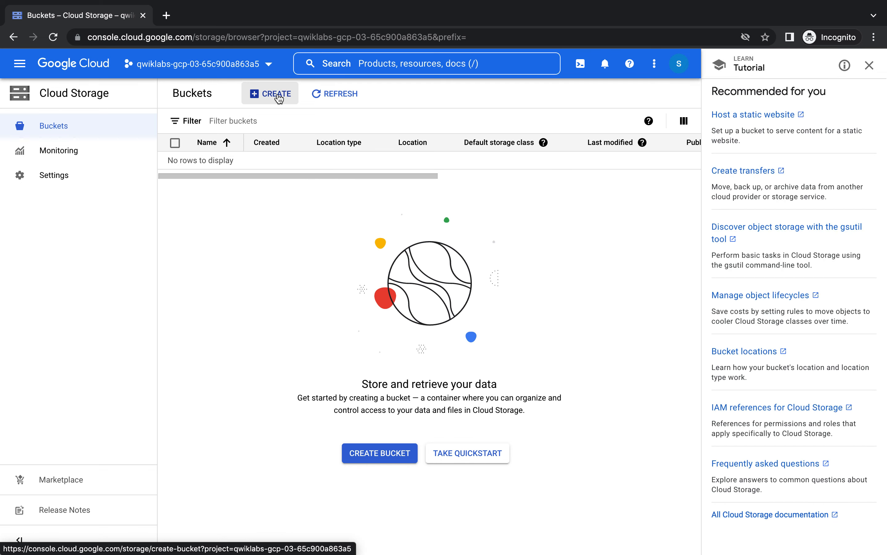
left_click(392, 453)
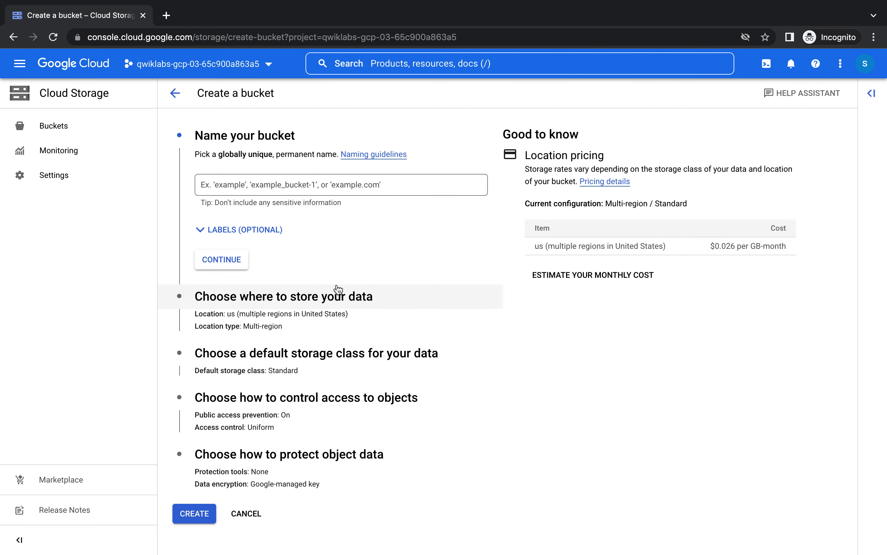
- Name the bucket with the project ID copied from the project list, and choose Region location
left_click(270, 64)
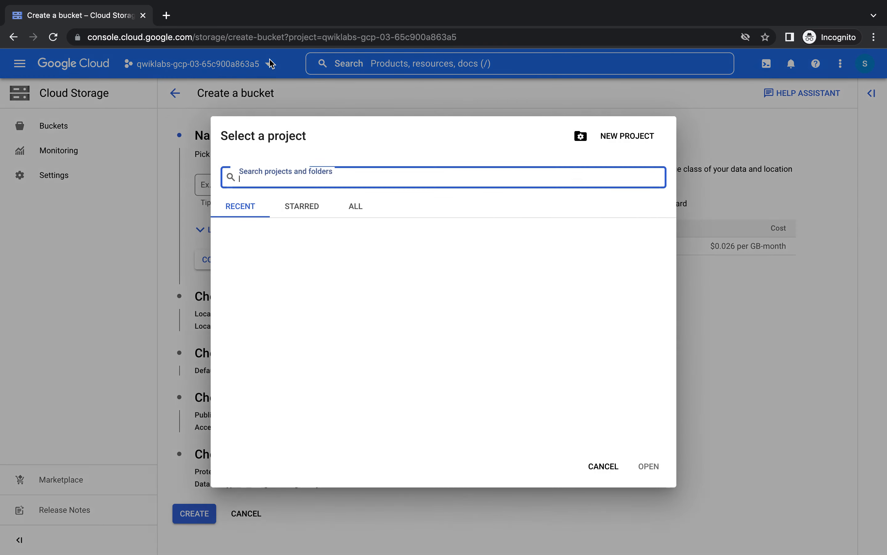
left_click_drag(489, 245, 675, 251)
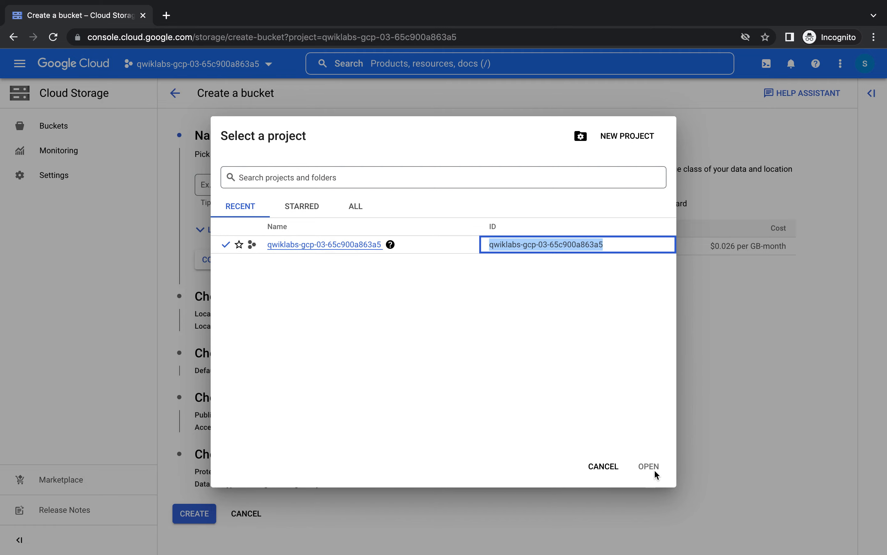
left_click(603, 467)
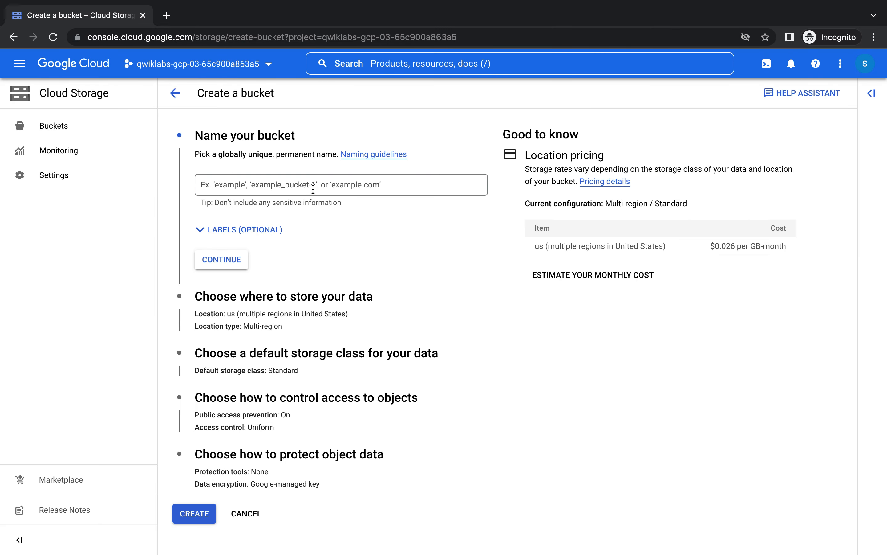
left_click(313, 188)
key("super+v")
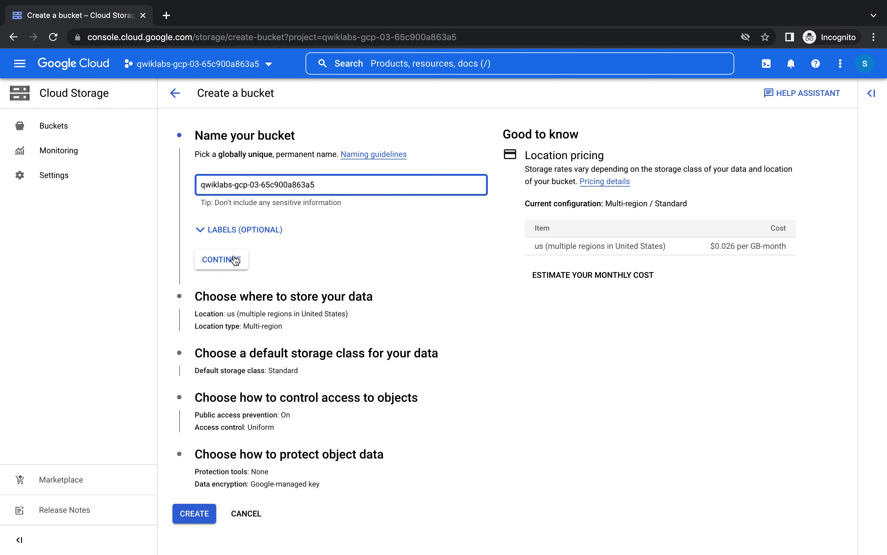
left_click(234, 259)
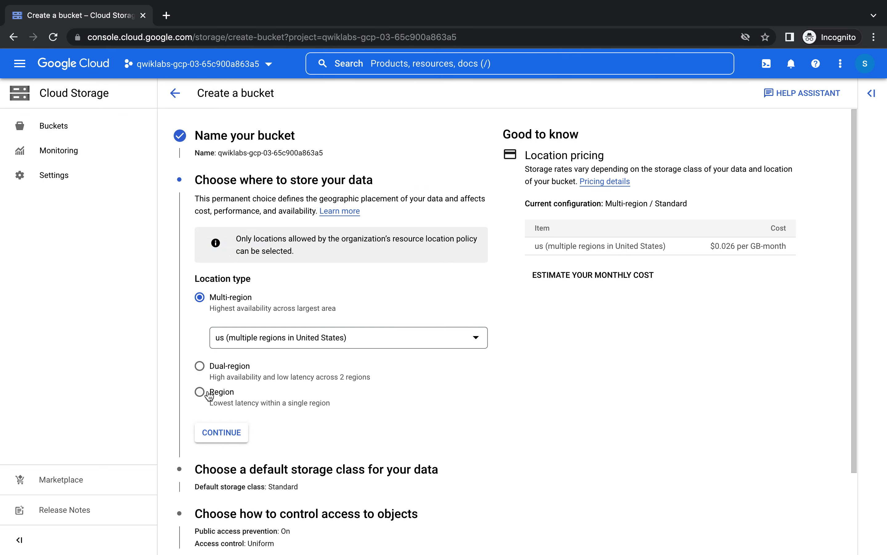
left_click(200, 392)
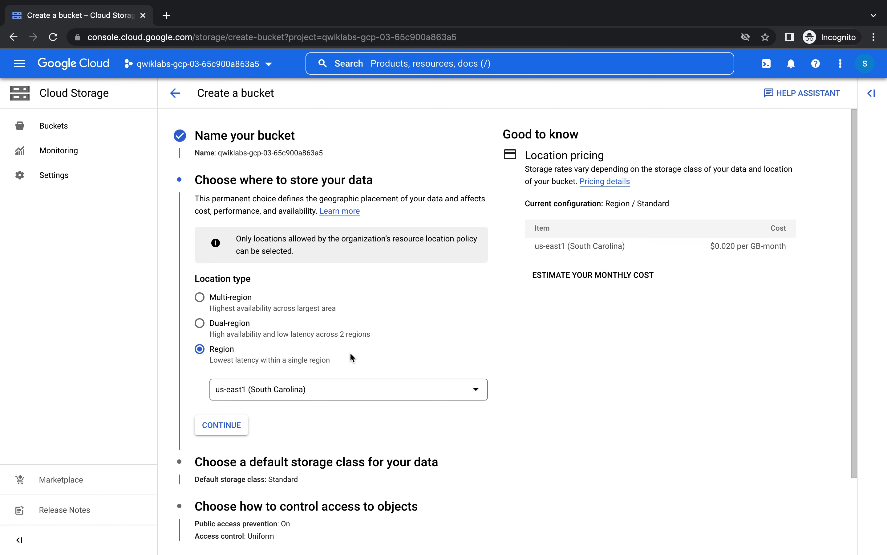
- Review the Region location set to us-east1 (South Carolina)
scroll(571, 370, "down", 3)
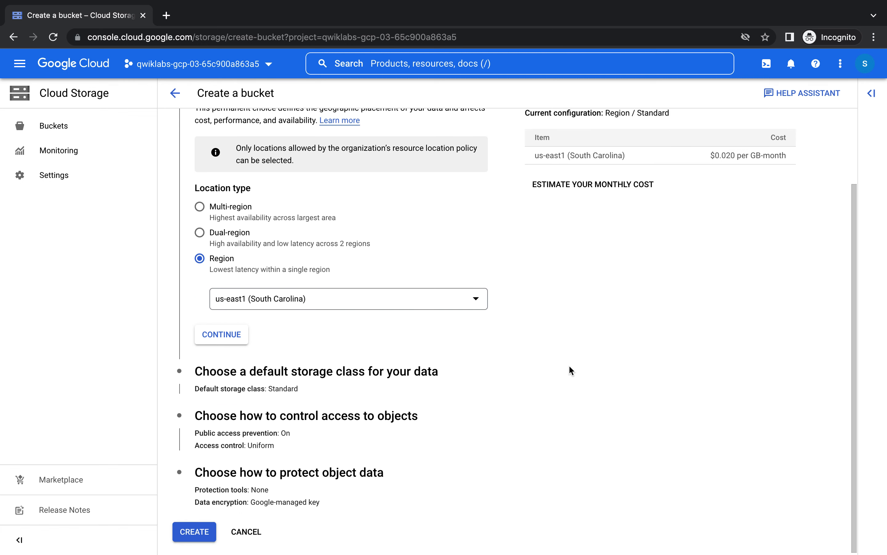
scroll(571, 370, "up", 1)
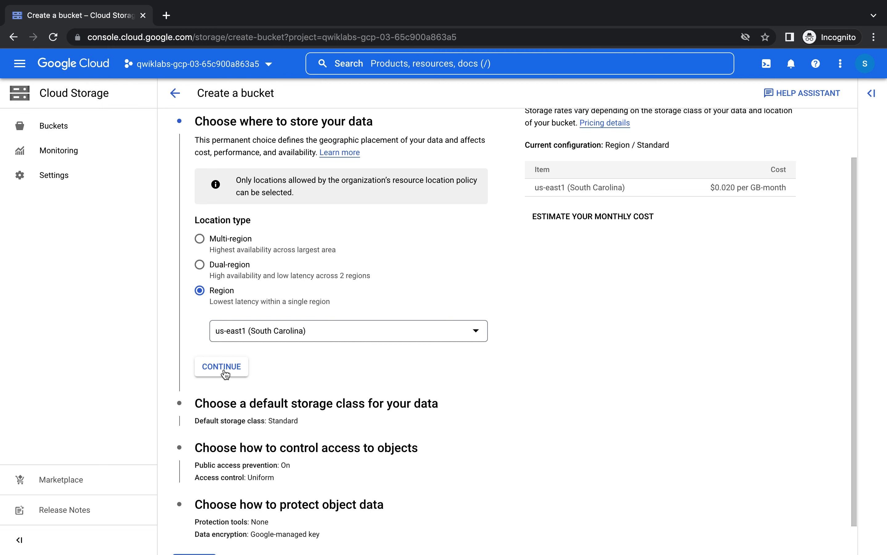
- Create the bucket with Standard storage class, confirming public access stays prevented
left_click(222, 371)
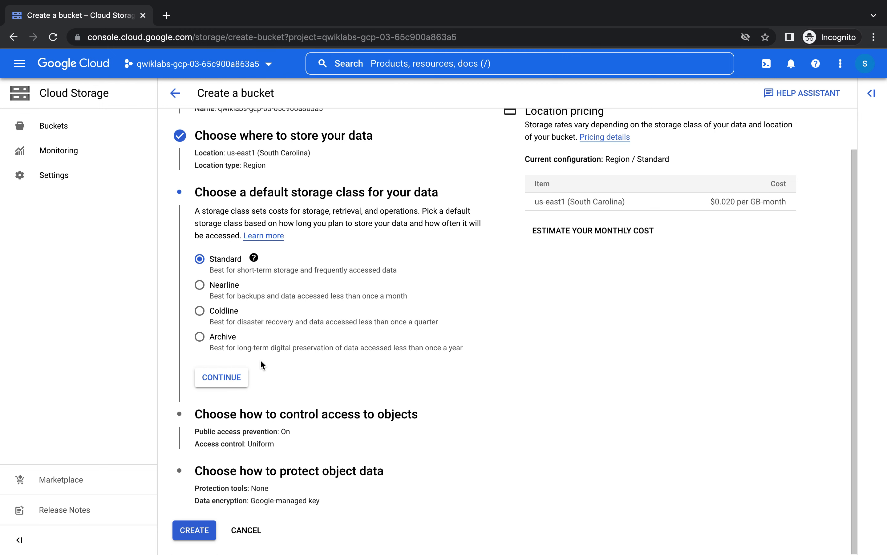
left_click(226, 377)
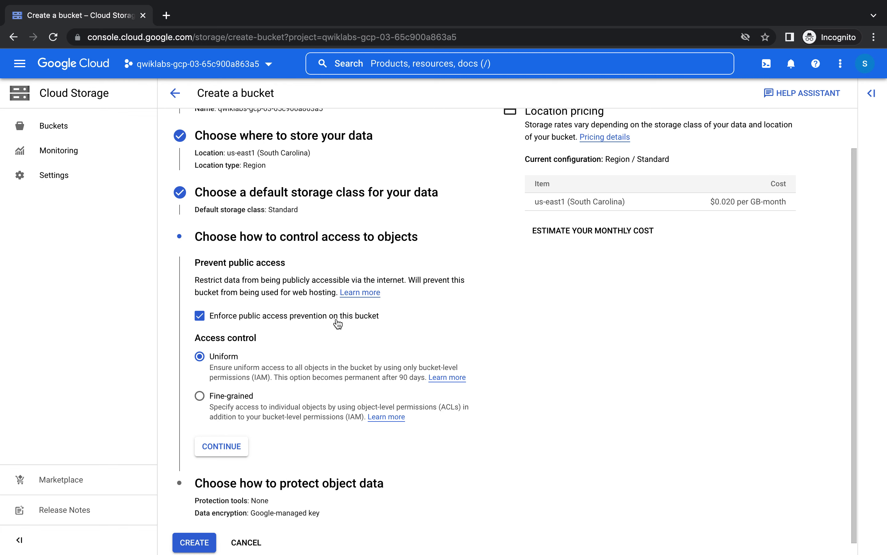
scroll(338, 324, "down", 1)
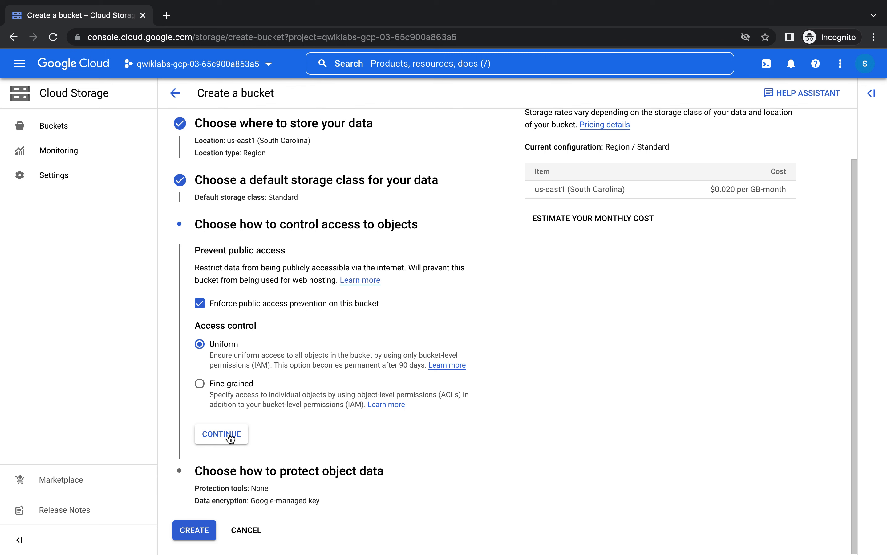
left_click(230, 437)
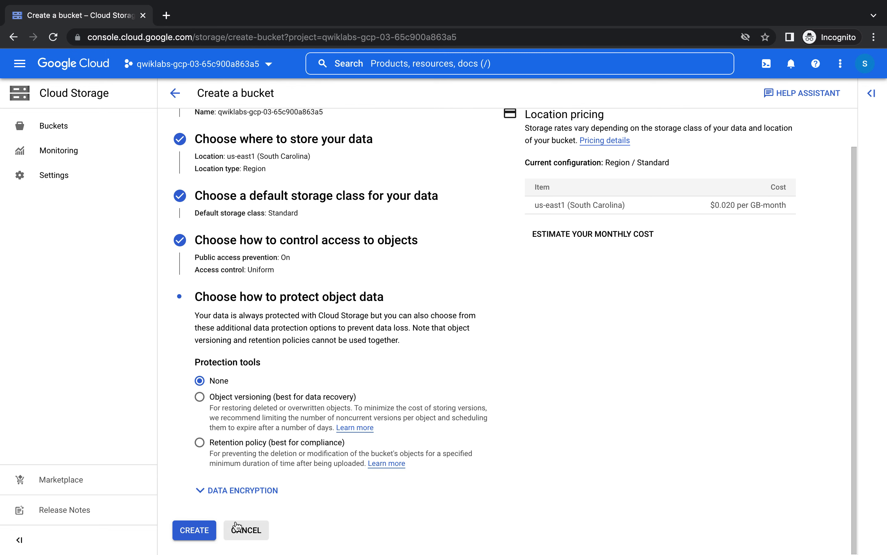
left_click(193, 529)
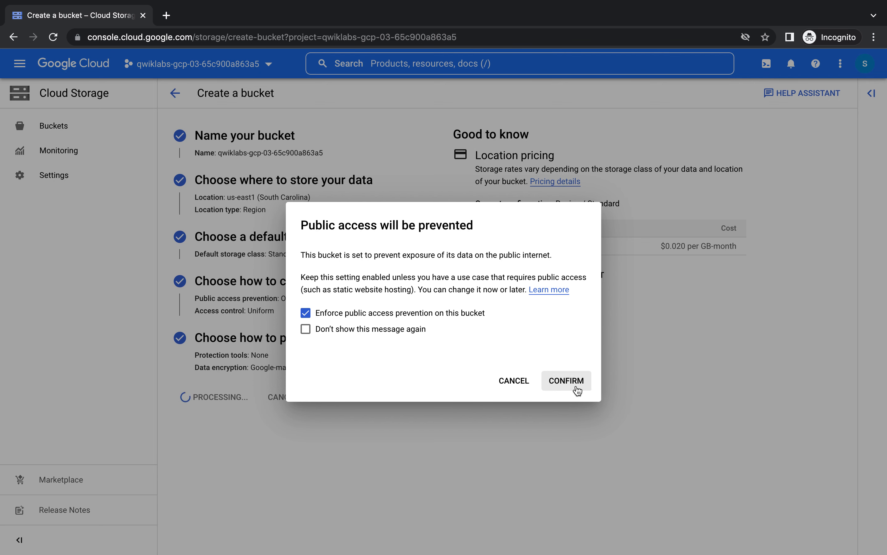
left_click(577, 391)
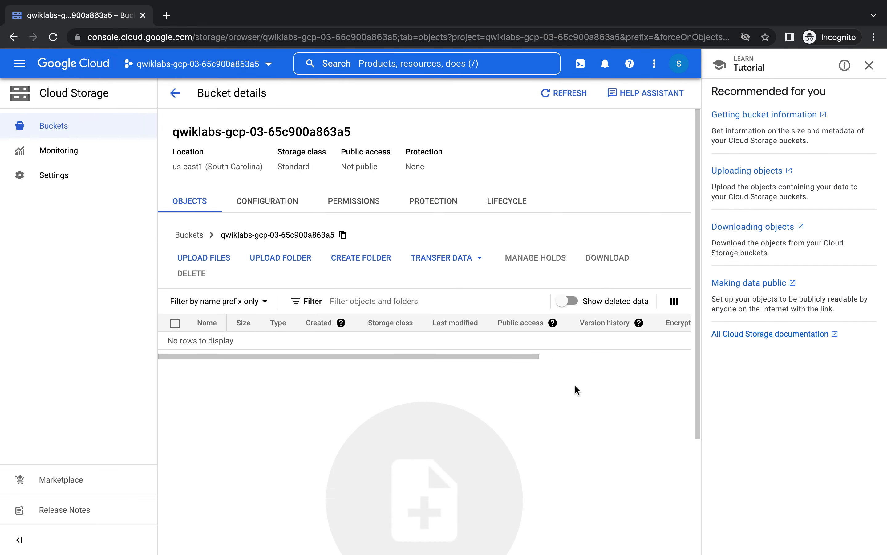
key("ctrl+Left")
- Check progress on the bucket-creation task so the score reads 50/100
scroll(478, 315, "down", 10)
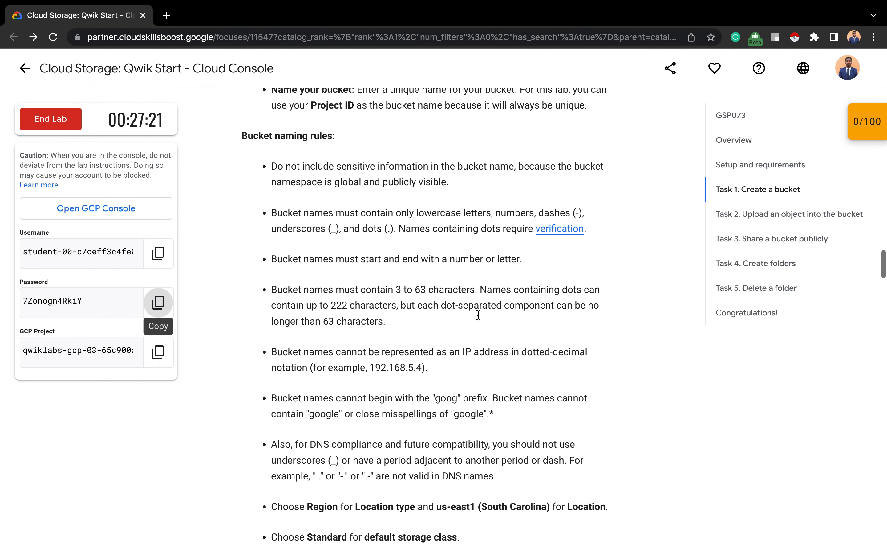
scroll(479, 315, "down", 15)
left_click(328, 323)
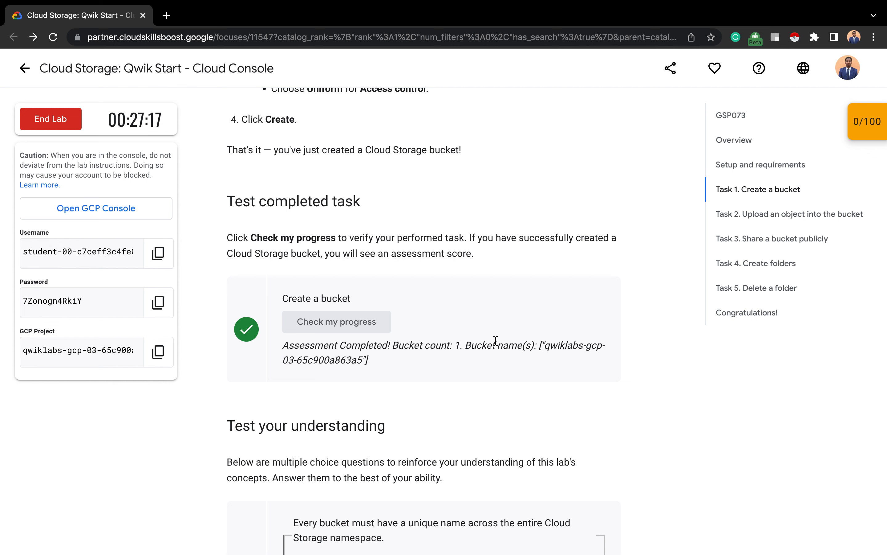
- Answer True on the bucket name question and tick Archive, Standard, Coldline and Nearline
scroll(541, 337, "down", 7)
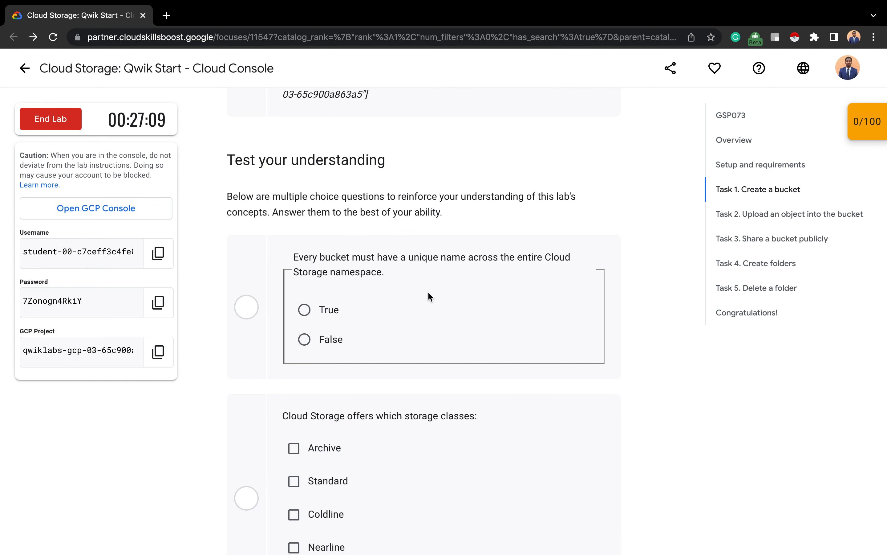
left_click(303, 310)
scroll(417, 326, "down", 4)
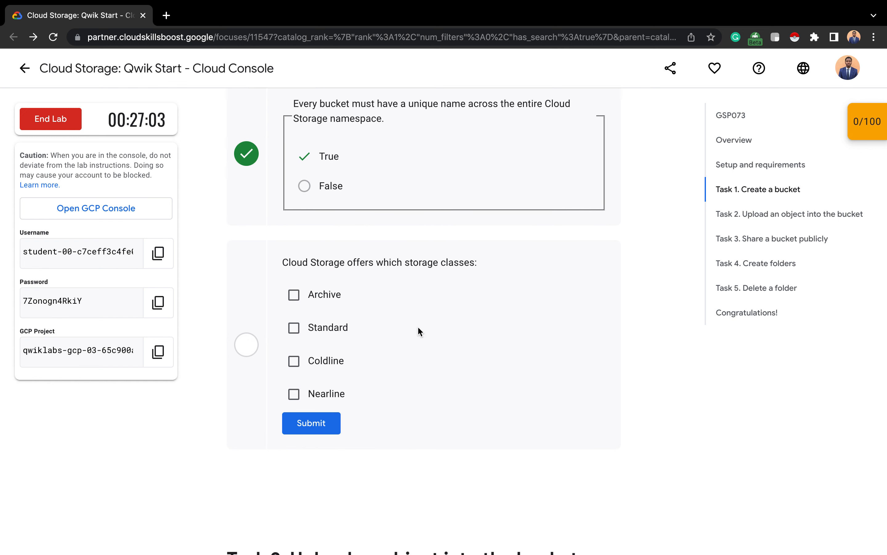
left_click(318, 300)
left_click(334, 329)
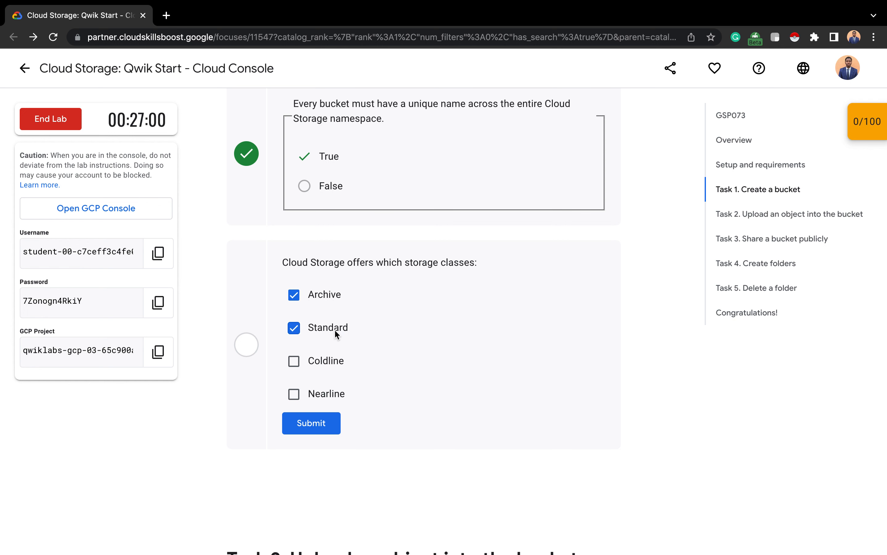
left_click(329, 361)
left_click(320, 392)
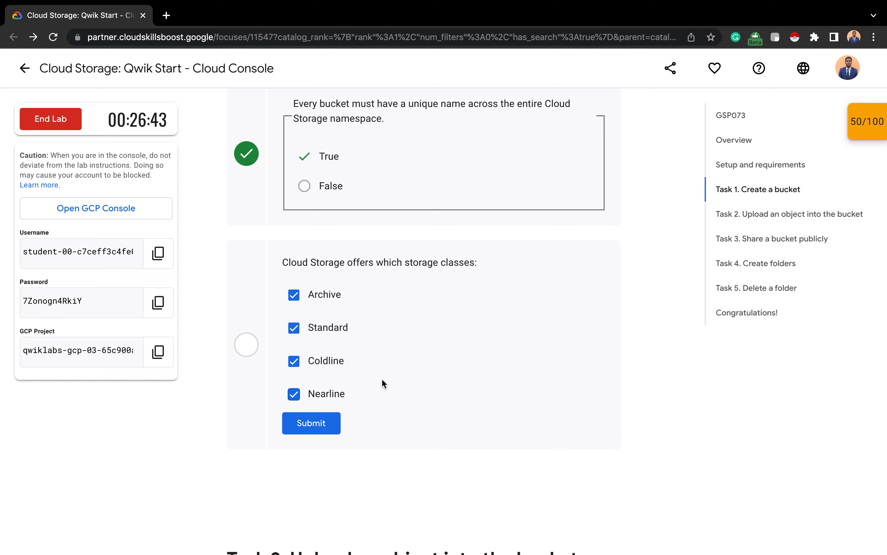
scroll(382, 380, "down", 10)
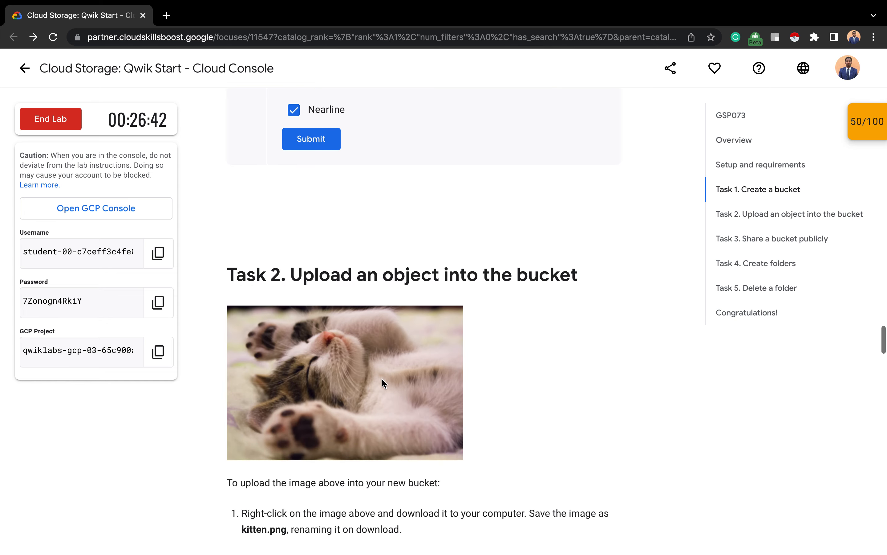
- Save the lab's kitten image to the Desktop as kitten.png
scroll(383, 380, "down", 1)
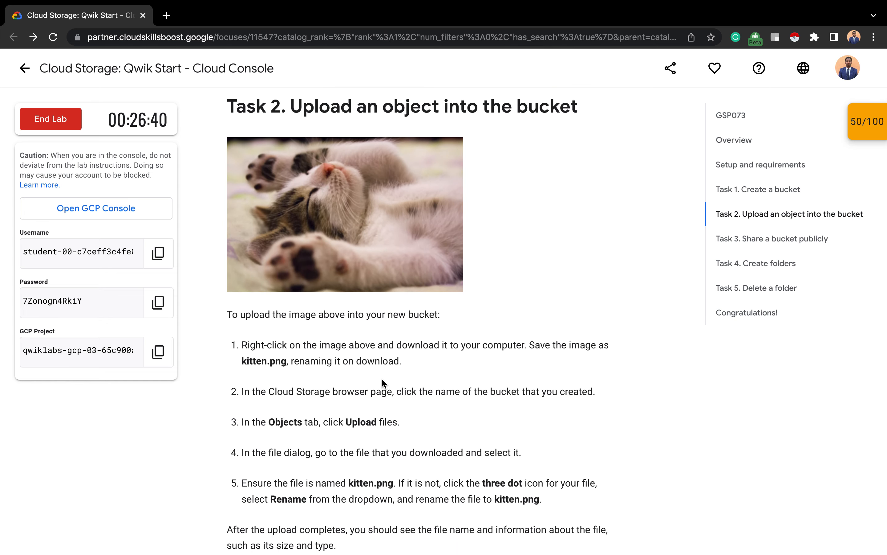
right_click(360, 242)
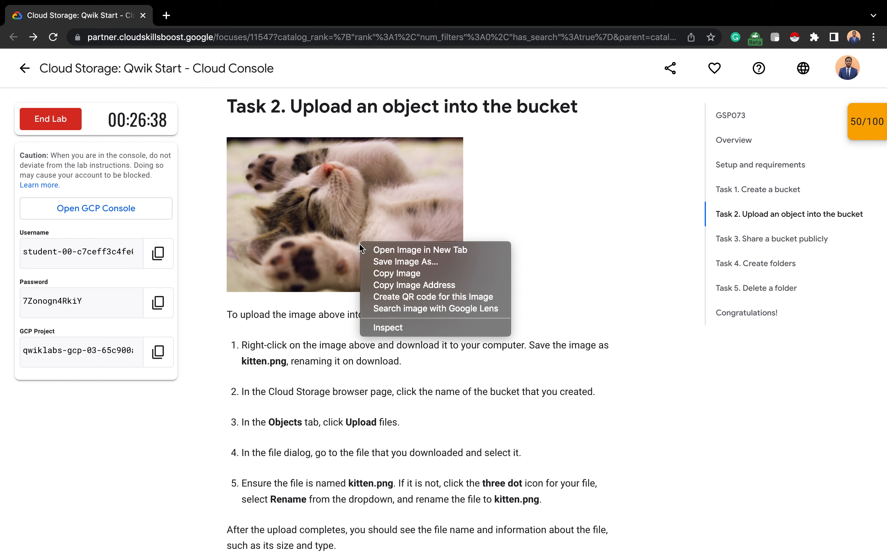
left_click(440, 261)
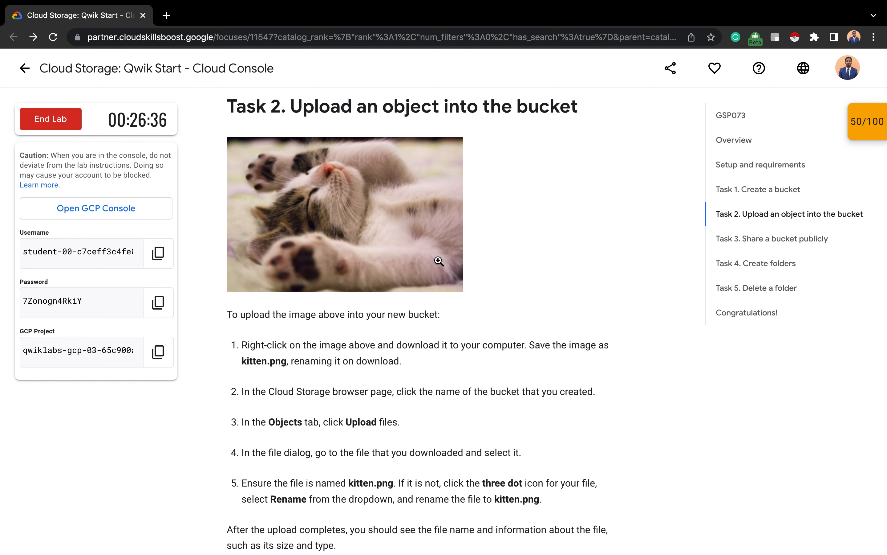
type("kitten")
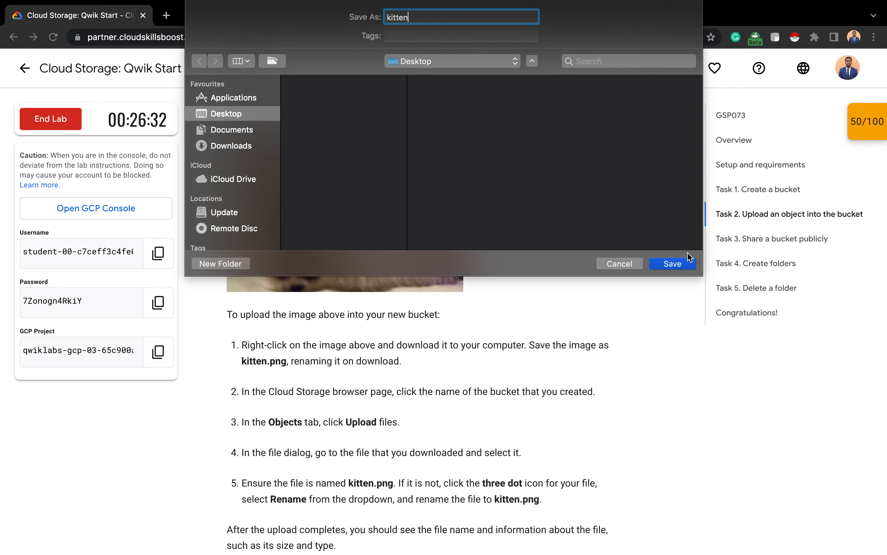
left_click(681, 266)
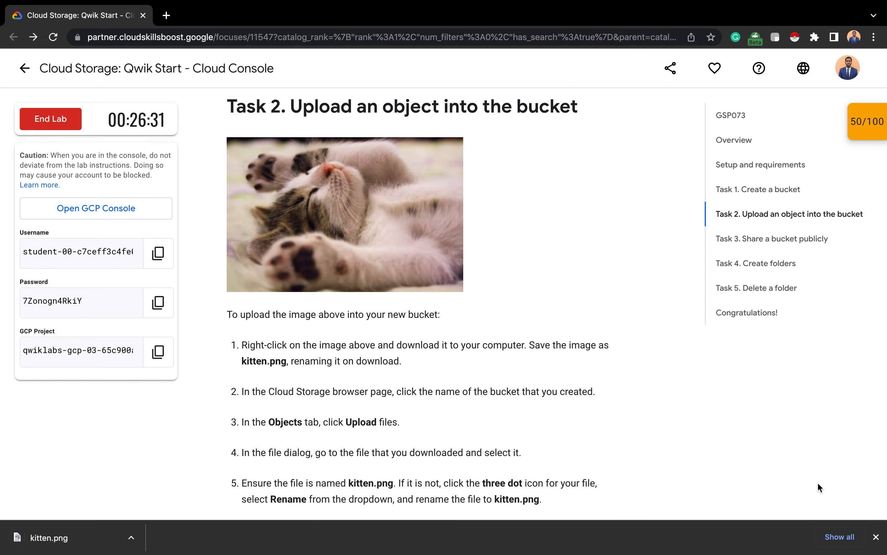
left_click(876, 537)
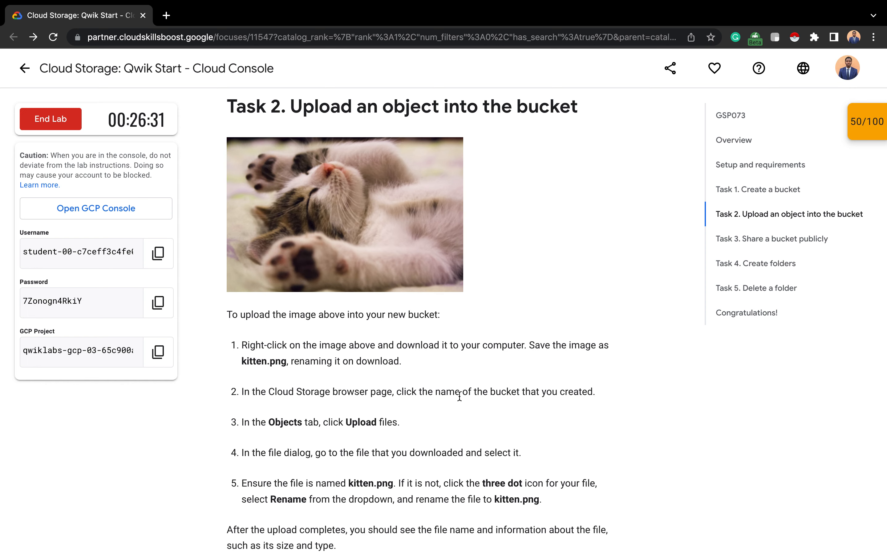
key("ctrl+Right")
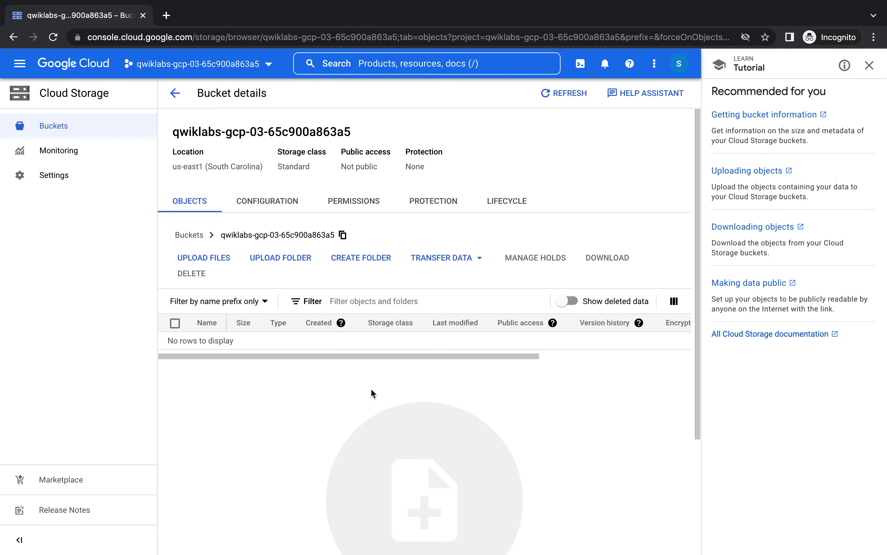
left_click(222, 259)
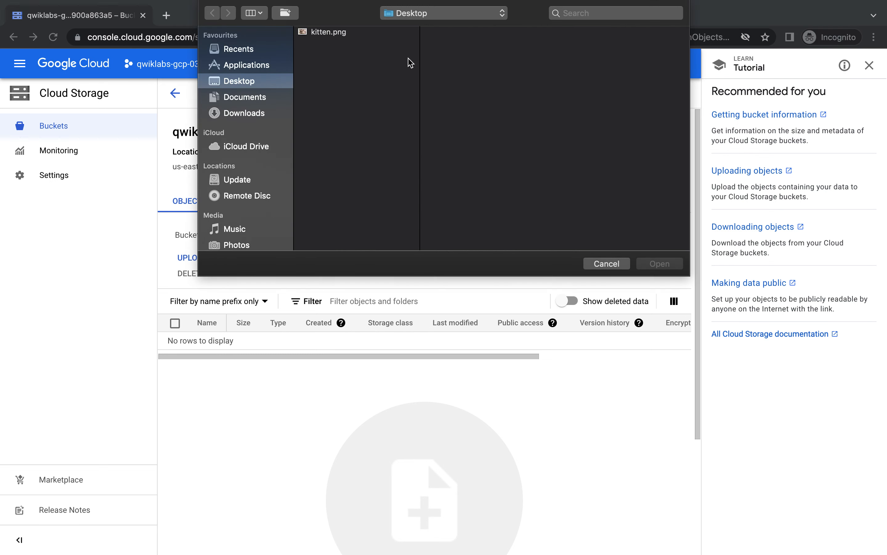
- Upload kitten.png from the Desktop into the bucket
left_click(363, 33)
left_click(660, 264)
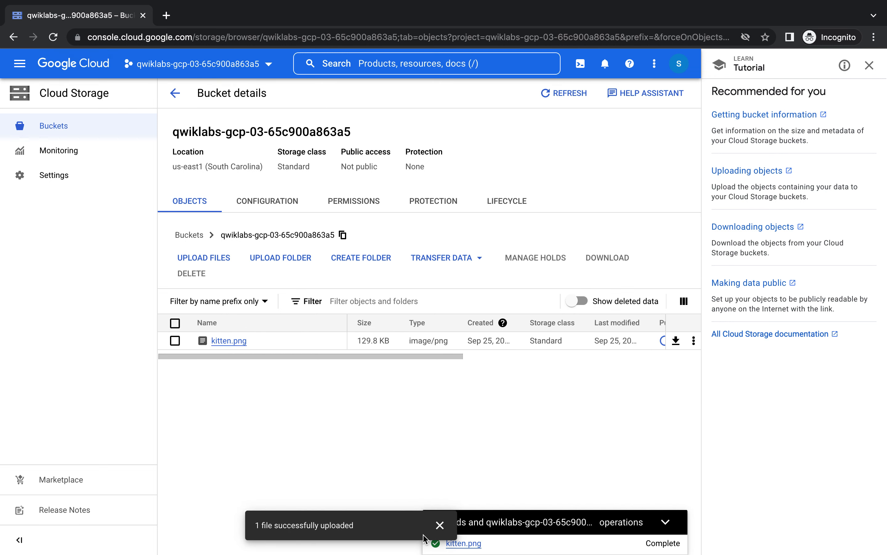
left_click(440, 525)
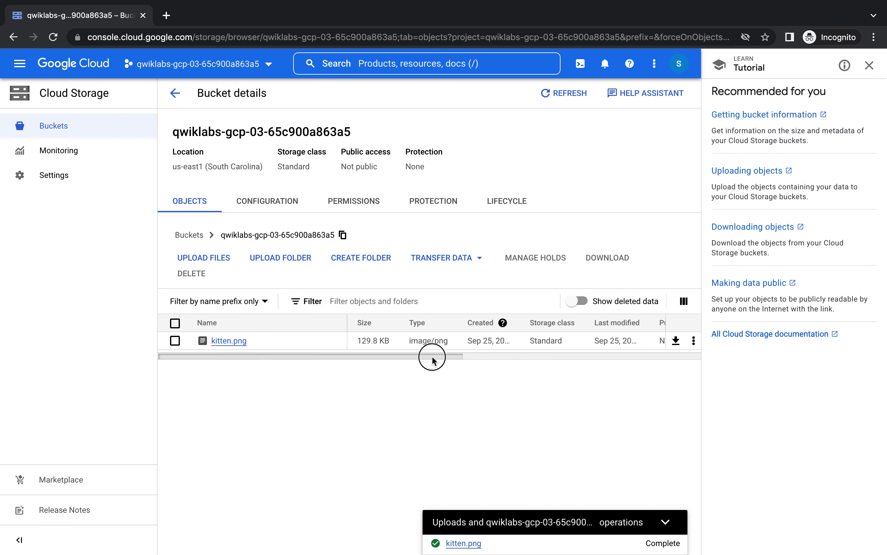
- Inspect the kitten.png actions menu and close the help side panel
left_click_drag(445, 355, 683, 360)
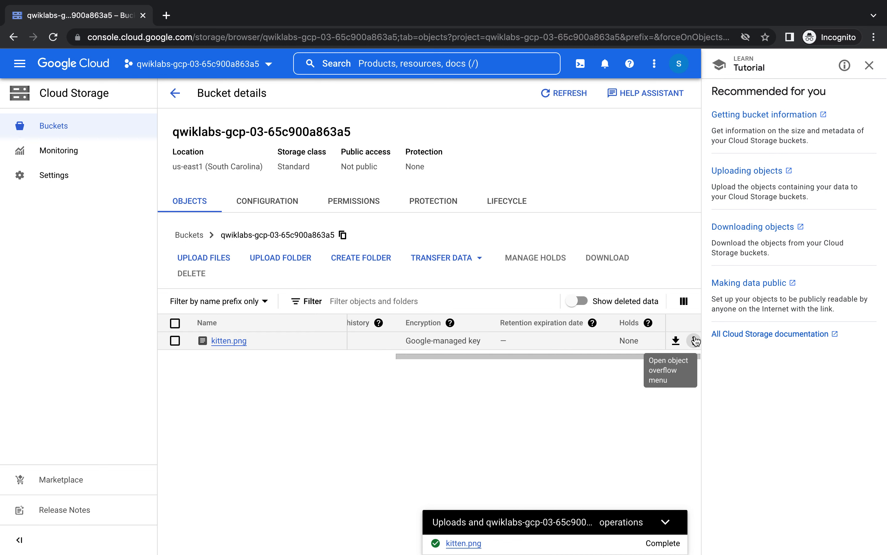
left_click(694, 340)
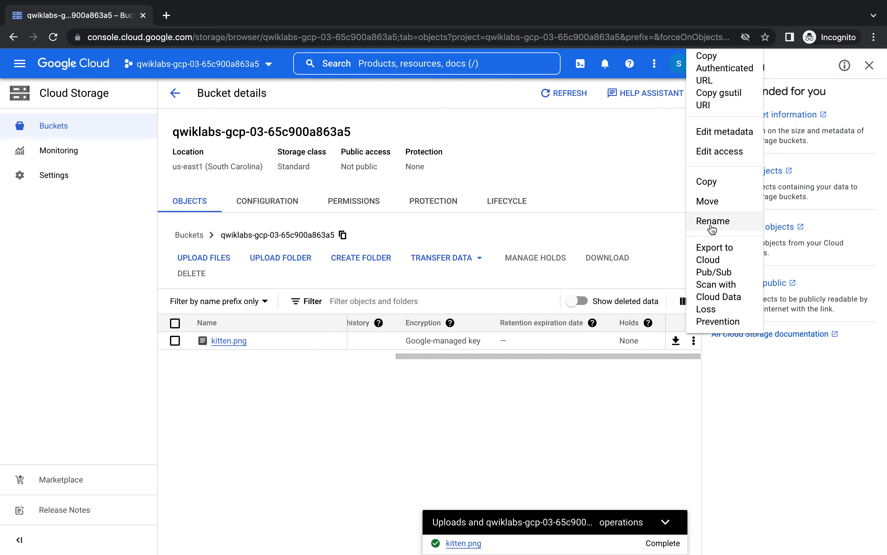
left_click(869, 66)
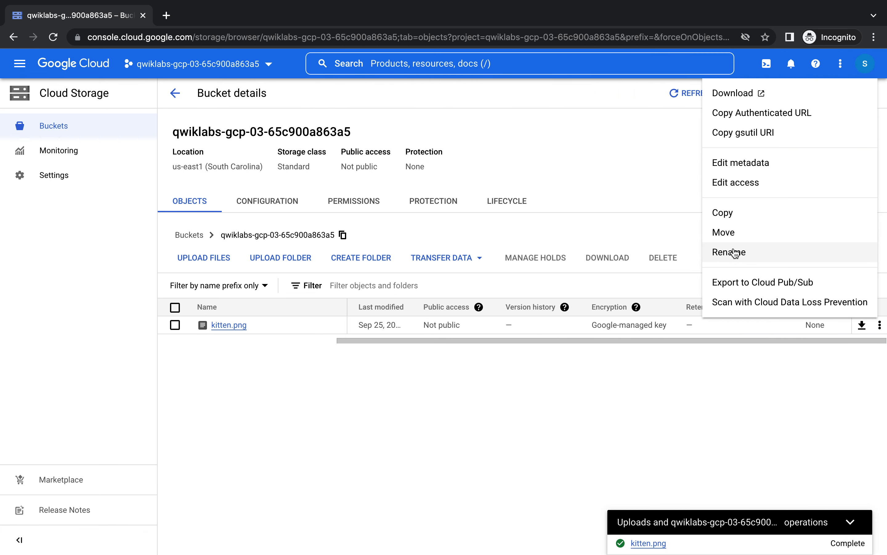
left_click(548, 377)
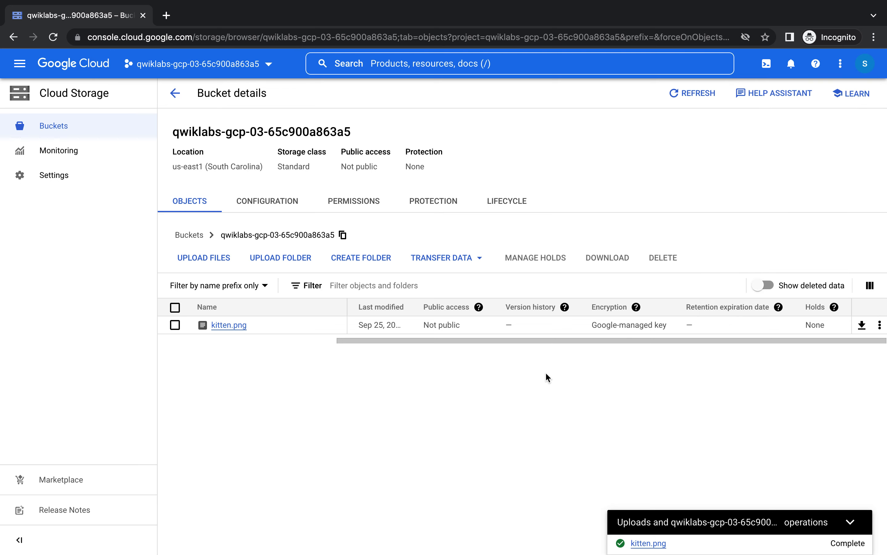
key("ctrl+Left")
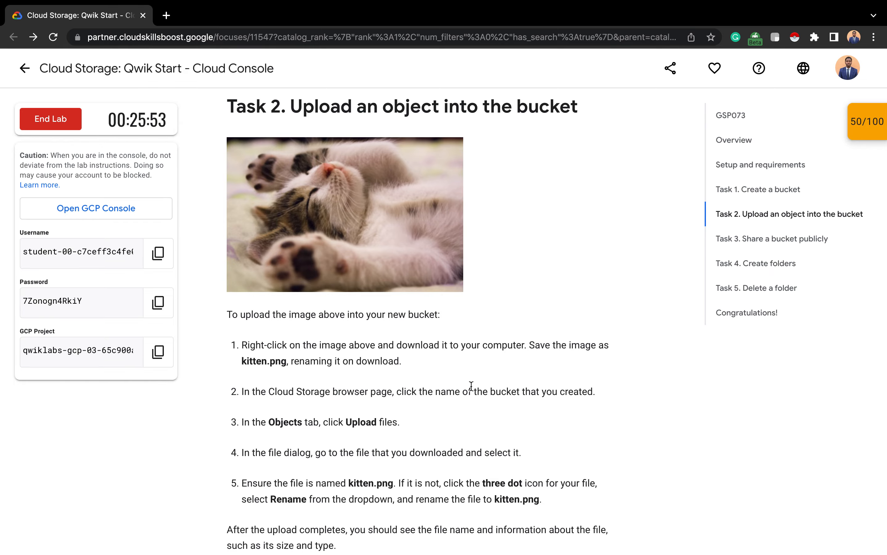
scroll(472, 386, "down", 7)
- Check progress on the upload task and answer True to the lab quiz question
scroll(471, 386, "down", 3)
left_click(344, 352)
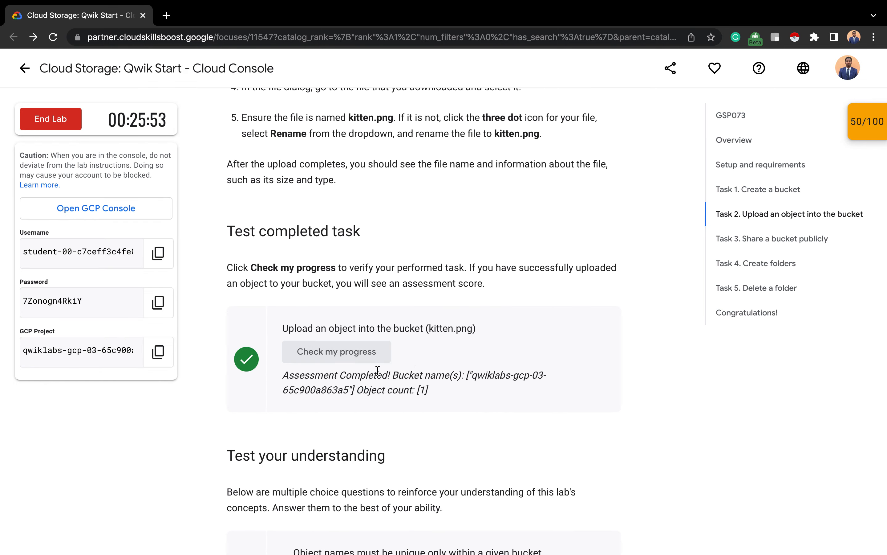
scroll(492, 375, "down", 5)
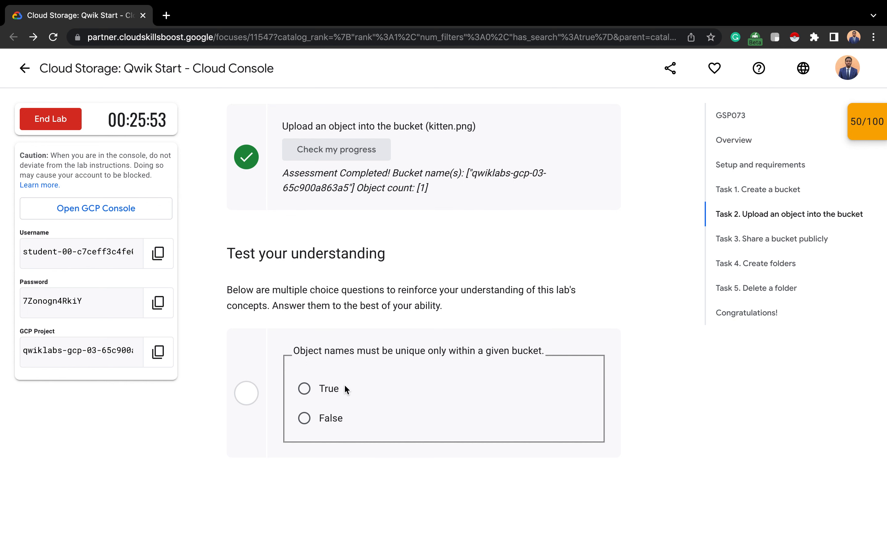
left_click(305, 388)
scroll(322, 388, "down", 4)
scroll(322, 387, "down", 4)
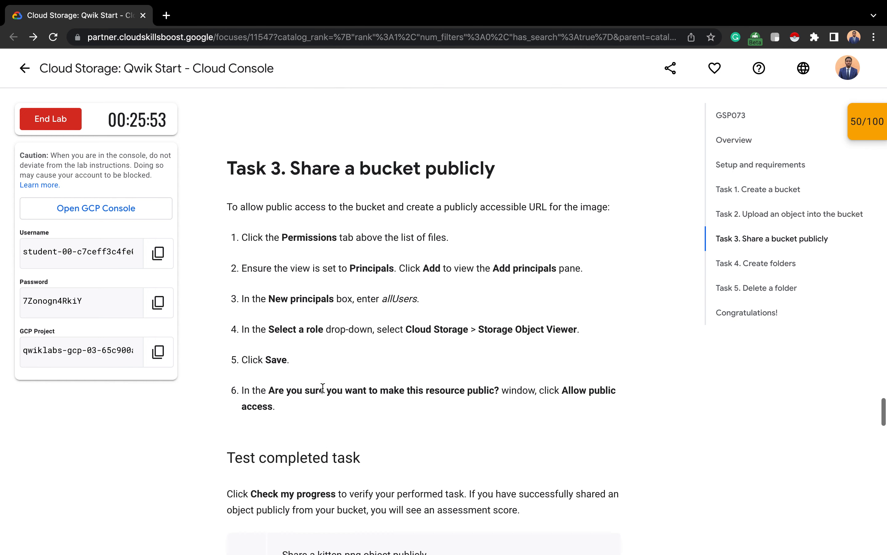
scroll(380, 200, "down", 2)
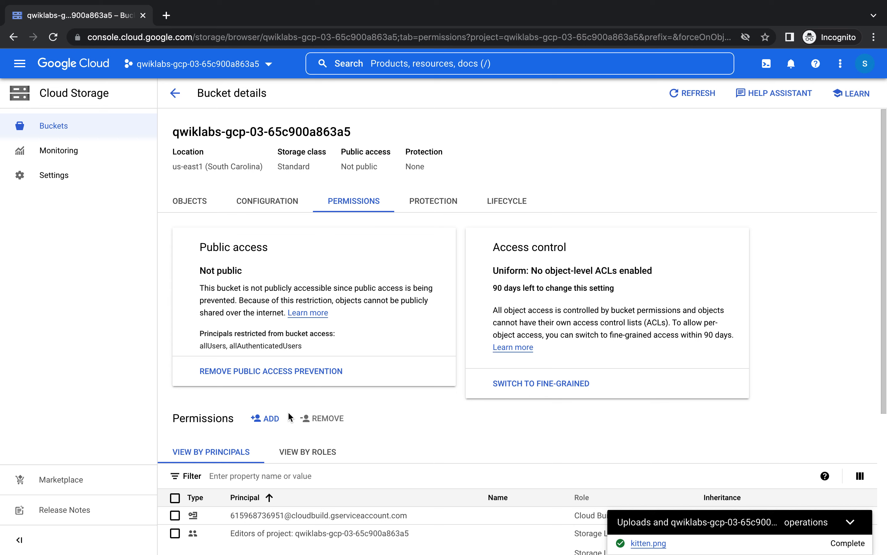
- Try adding allusers as a bucket principal, then cancel after it is rejected
left_click(267, 426)
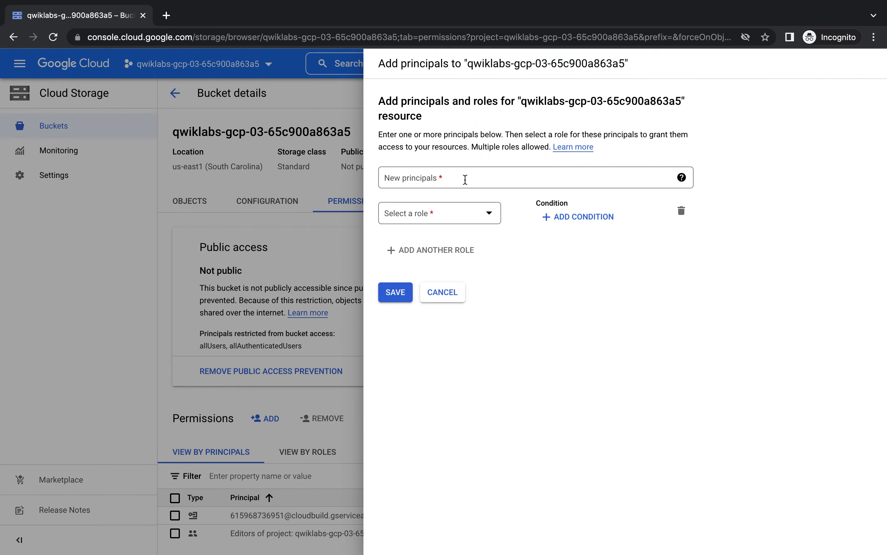
left_click(466, 183)
type("allusers")
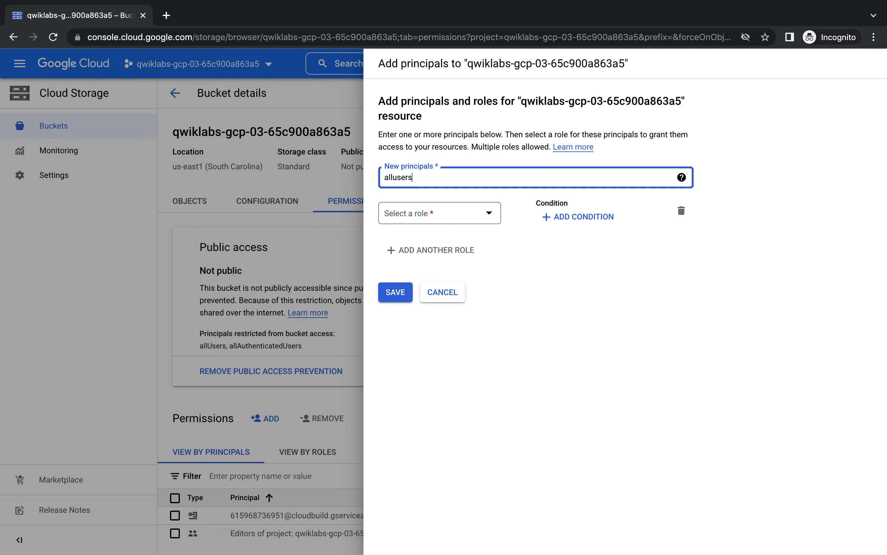
key("Return")
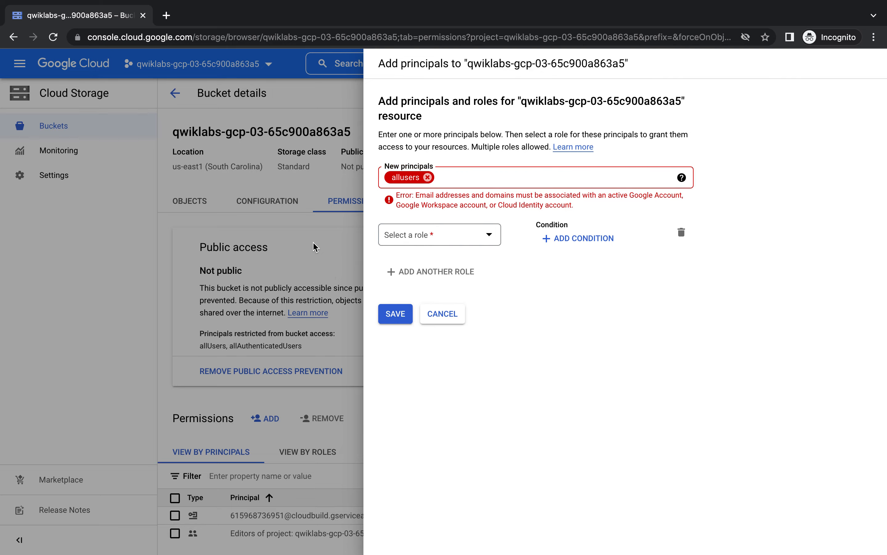
left_click(432, 316)
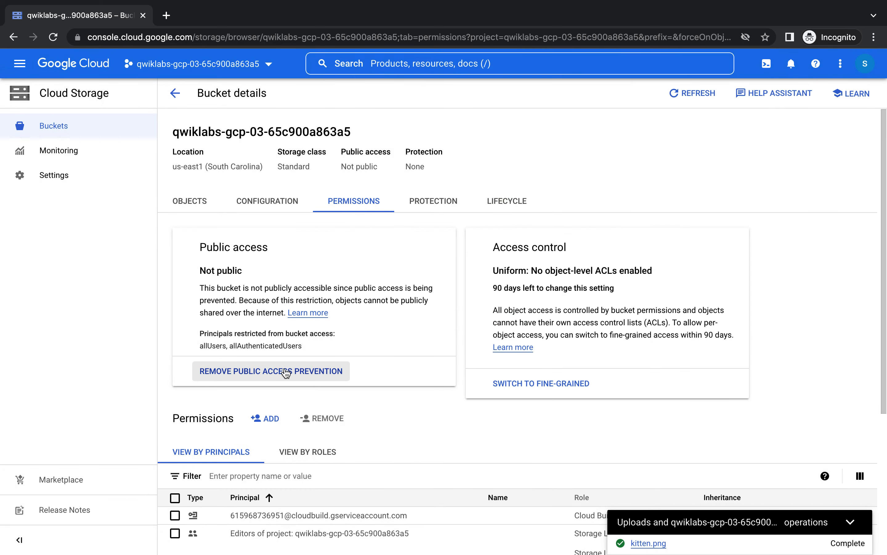
- Remove public access prevention from the bucket
left_click(278, 378)
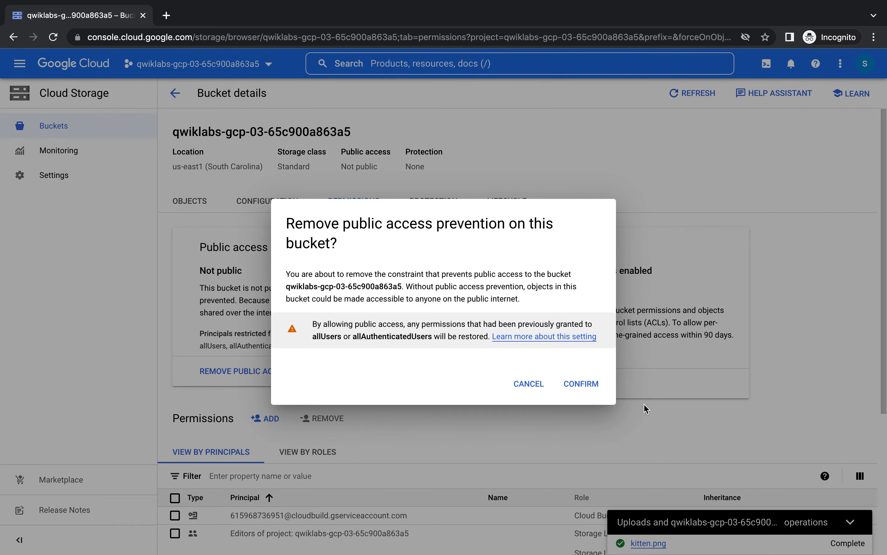
left_click(586, 388)
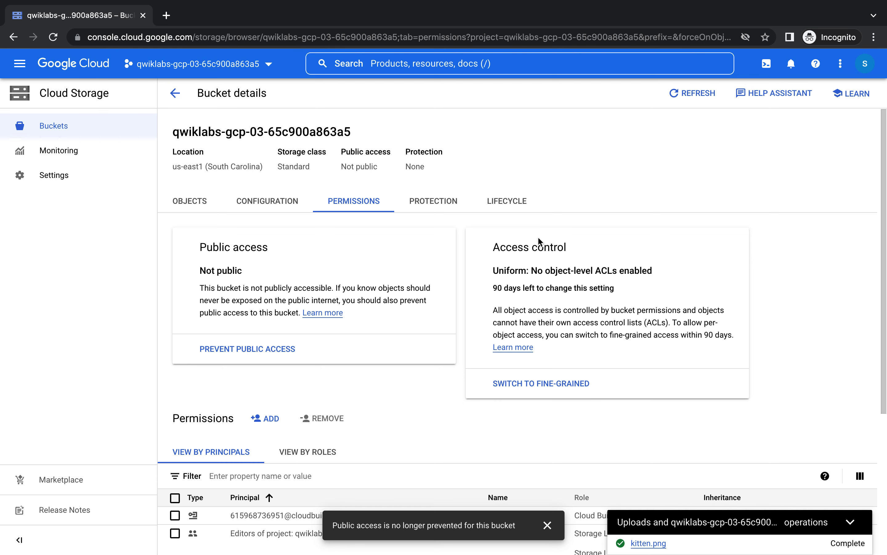
left_click(263, 422)
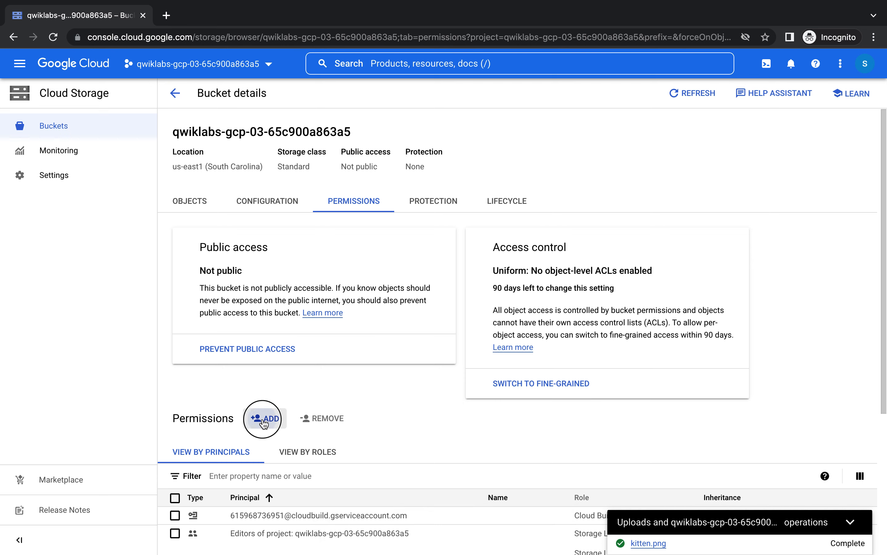
- Grant allUsers the Storage Object Viewer role and allow public access to the bucket
left_click(422, 174)
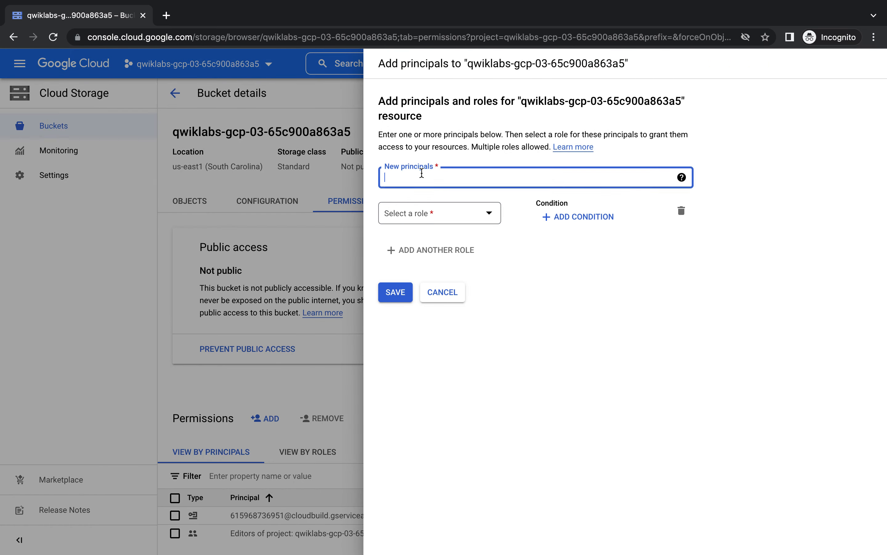
type("alluser")
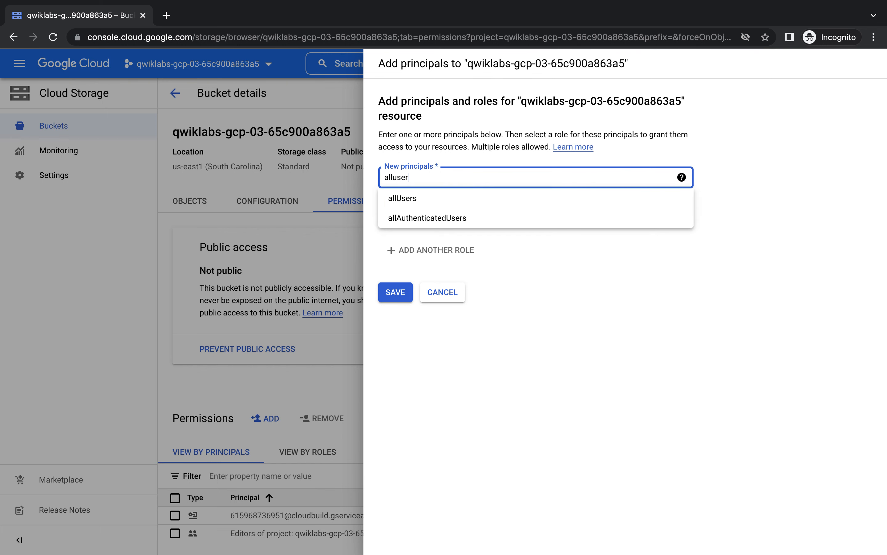
type("s")
left_click(410, 200)
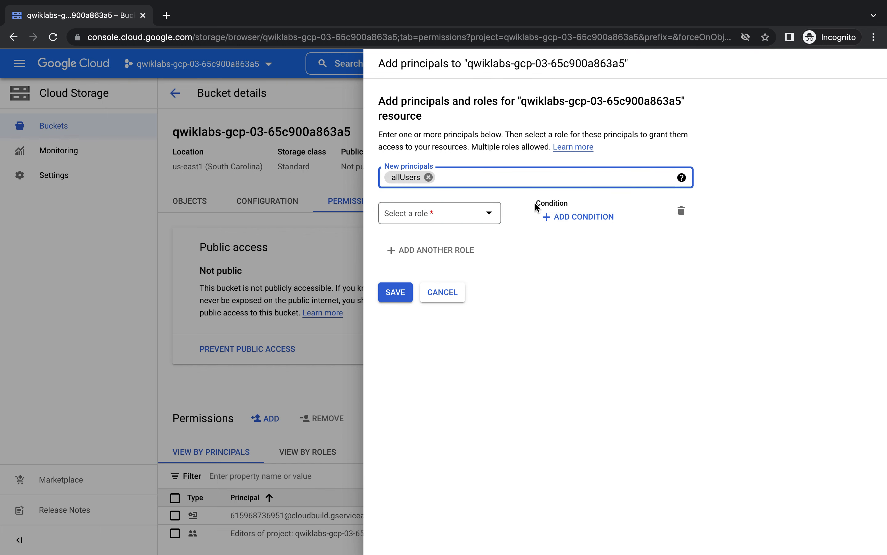
left_click(489, 213)
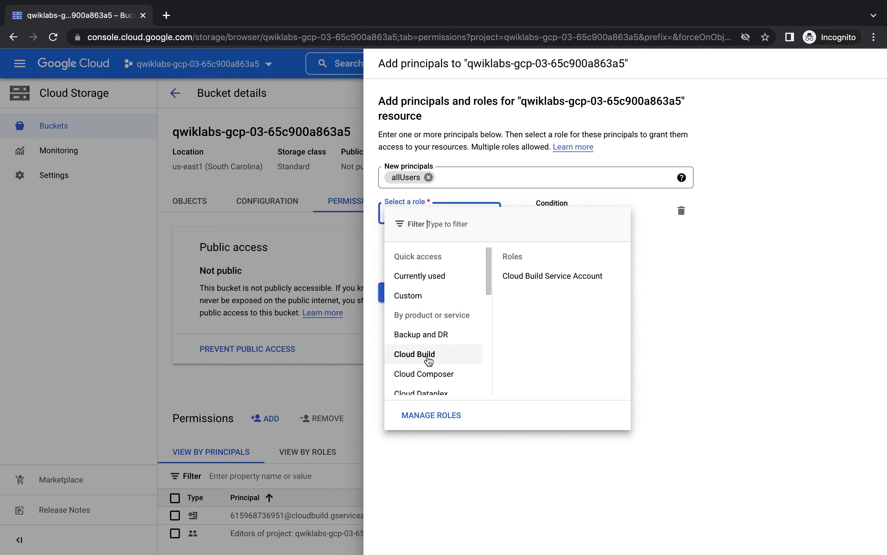
scroll(428, 361, "down", 3)
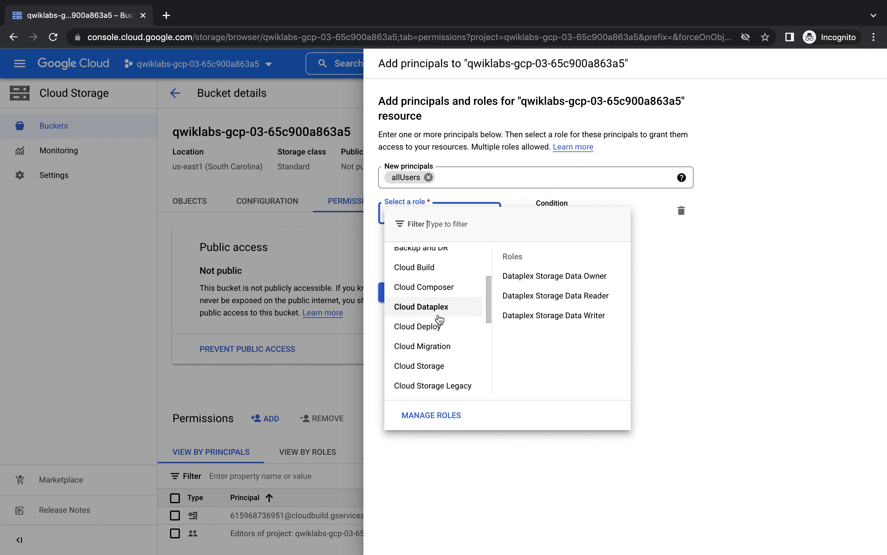
scroll(440, 320, "down", 3)
mouse_move(440, 303)
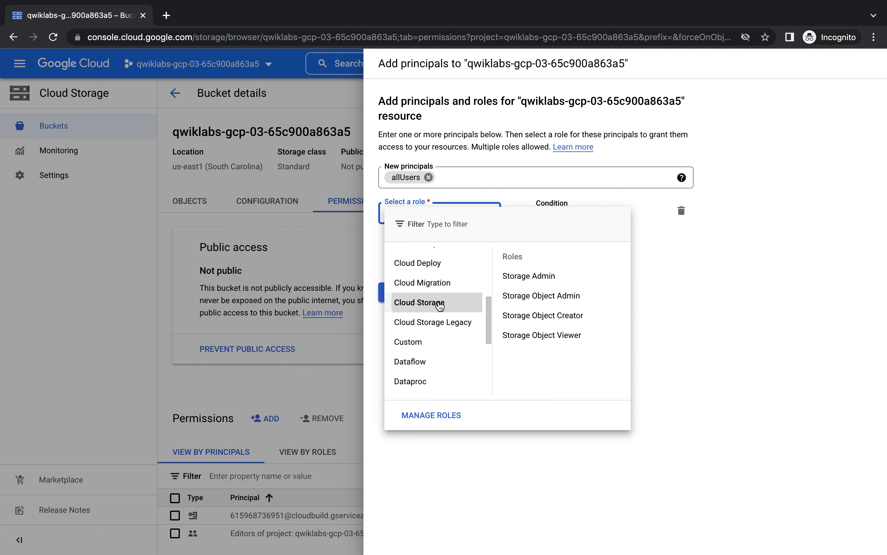
left_click(575, 335)
left_click(391, 298)
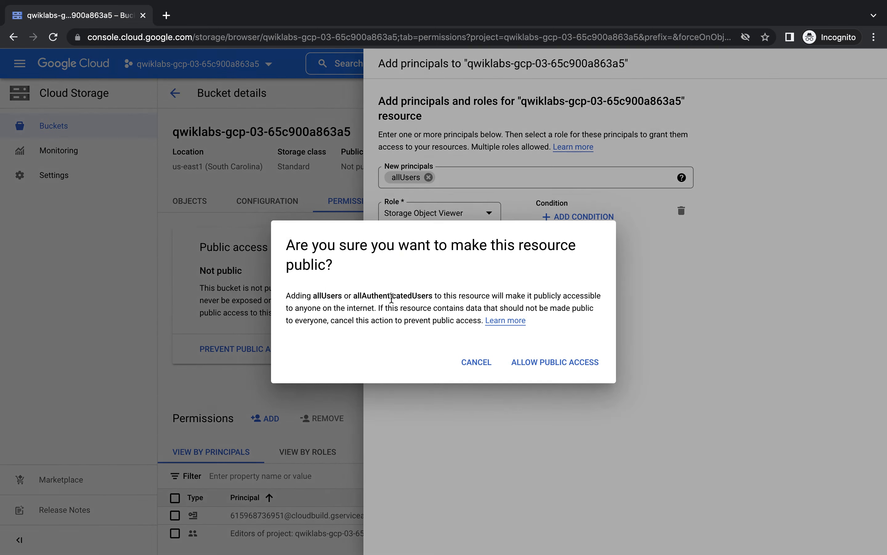
left_click(558, 371)
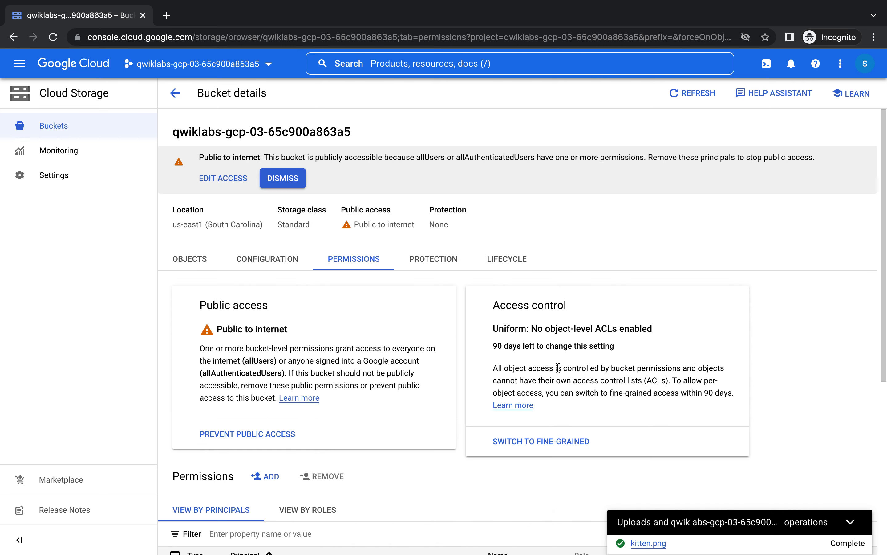
key("ctrl+Left")
- Run the Task 3 progress check for sharing kitten.png, then return to the Cloud Console
scroll(455, 353, "down", 5)
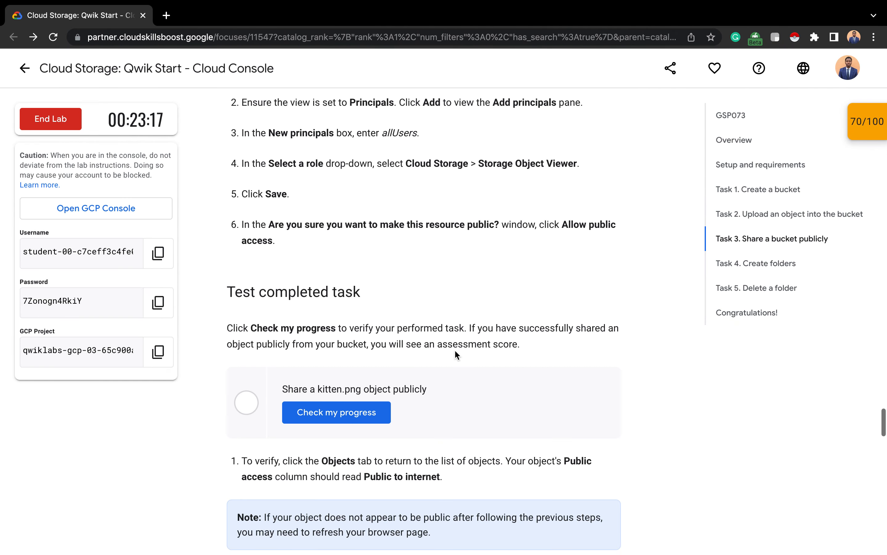
scroll(455, 350, "down", 2)
left_click(345, 354)
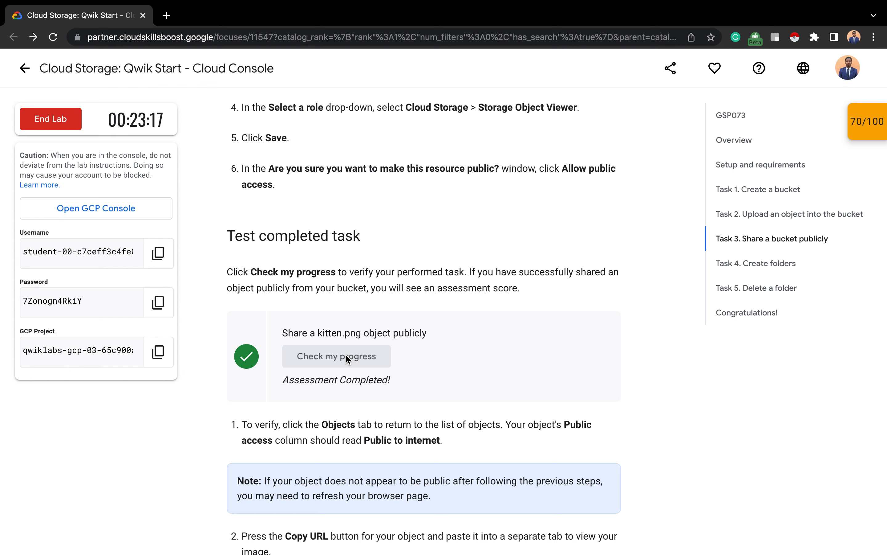
scroll(390, 328, "down", 6)
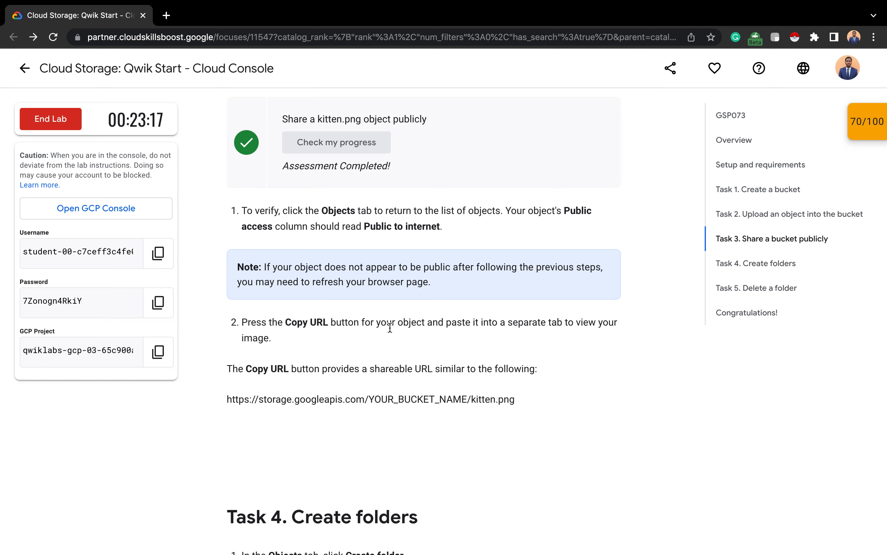
key("ctrl+Right")
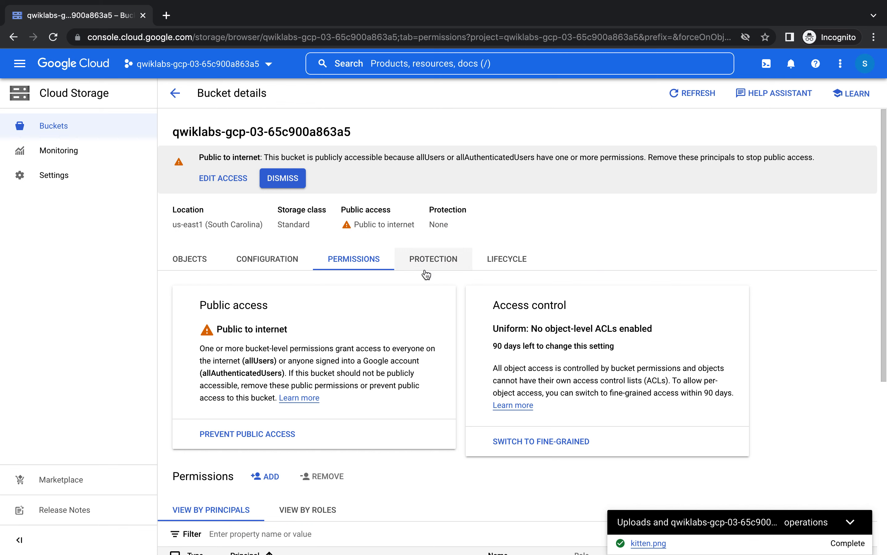
- Reopen the bucket from the Buckets list and reload its page
left_click(175, 93)
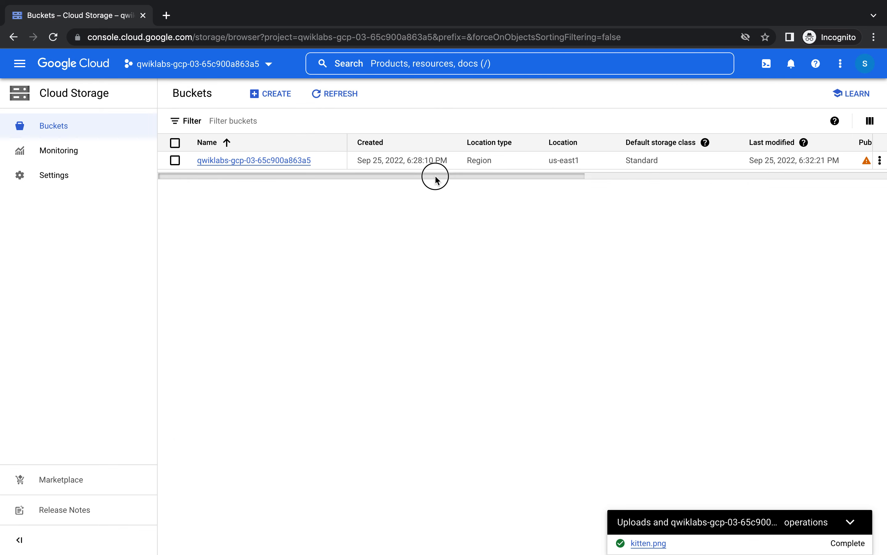
left_click_drag(436, 177, 590, 185)
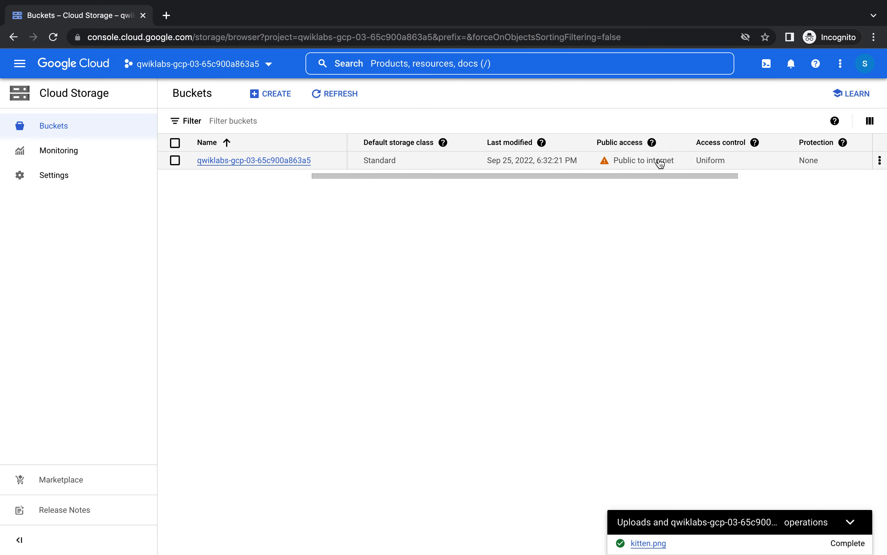
left_click(304, 169)
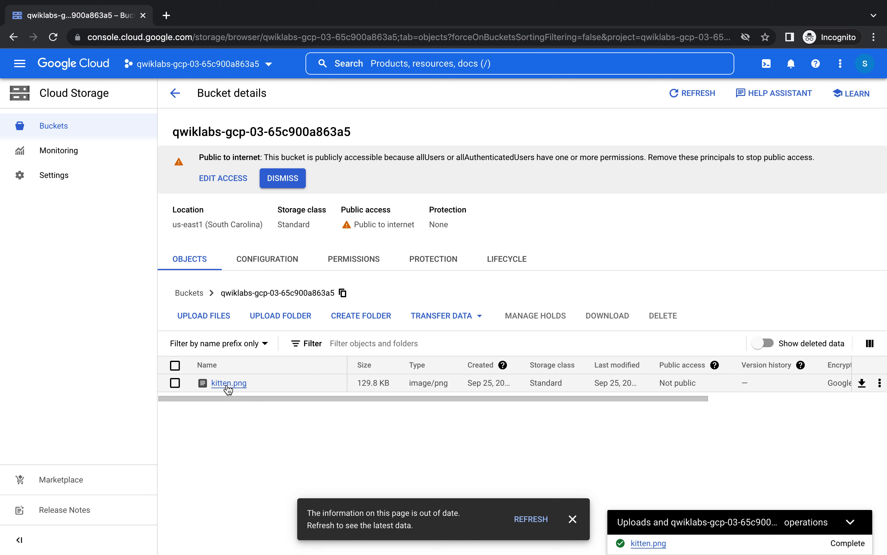
left_click_drag(339, 399, 475, 398)
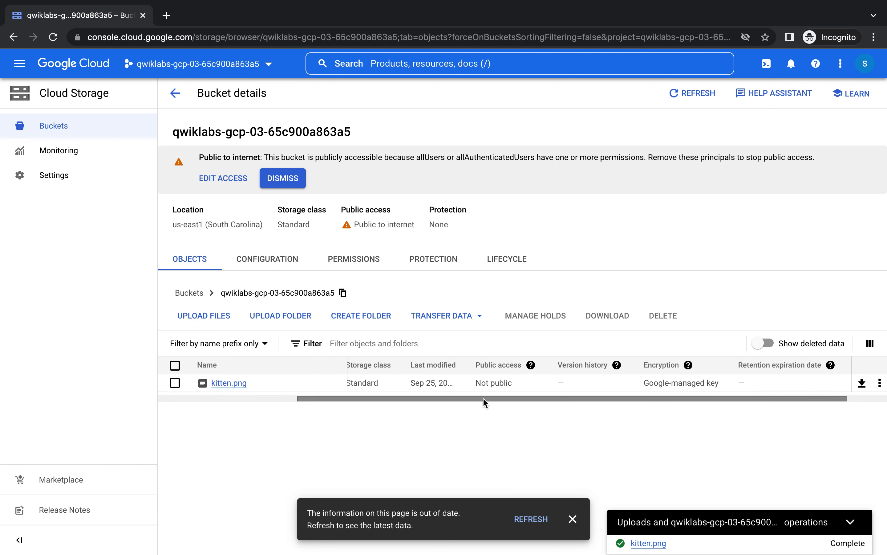
left_click(425, 38)
key("Return")
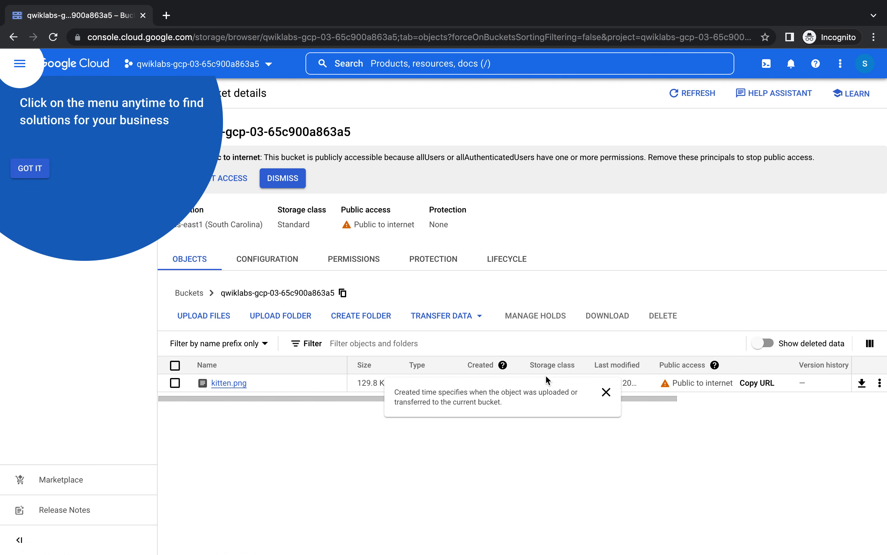
- Dismiss the tour tip and copy kitten.png's public URL
left_click(31, 169)
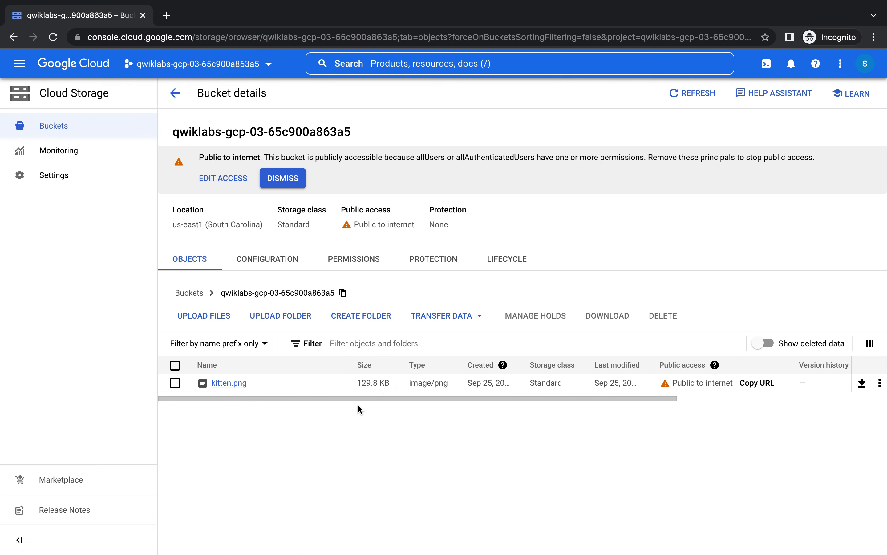
left_click_drag(369, 396, 475, 396)
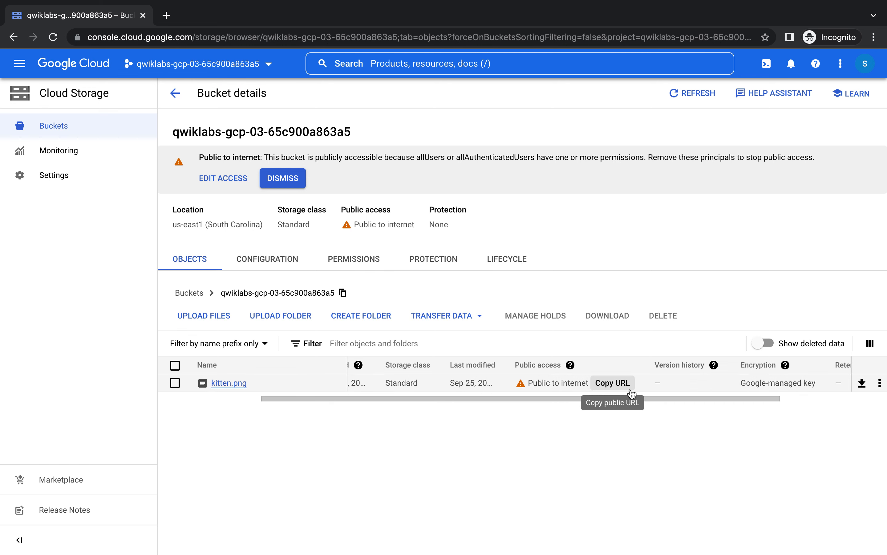
left_click(613, 383)
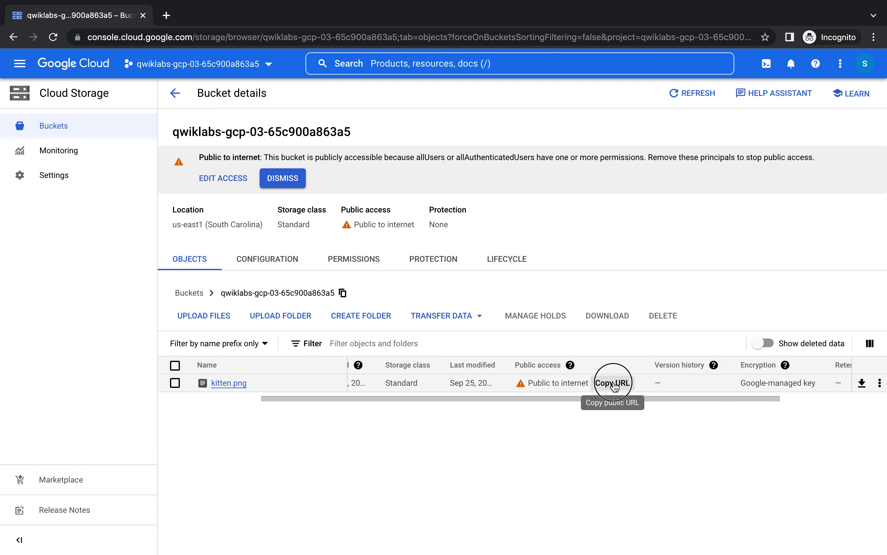
left_click(168, 17)
key("super+v")
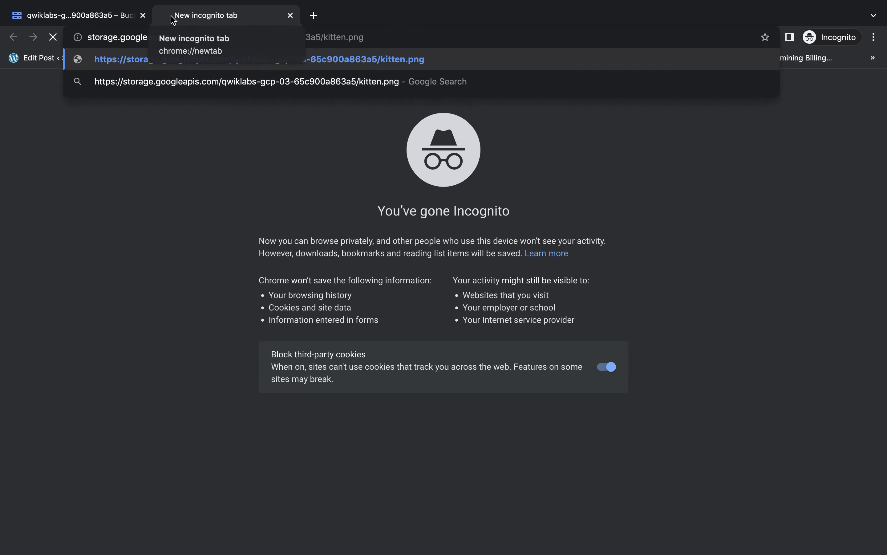
key("Return")
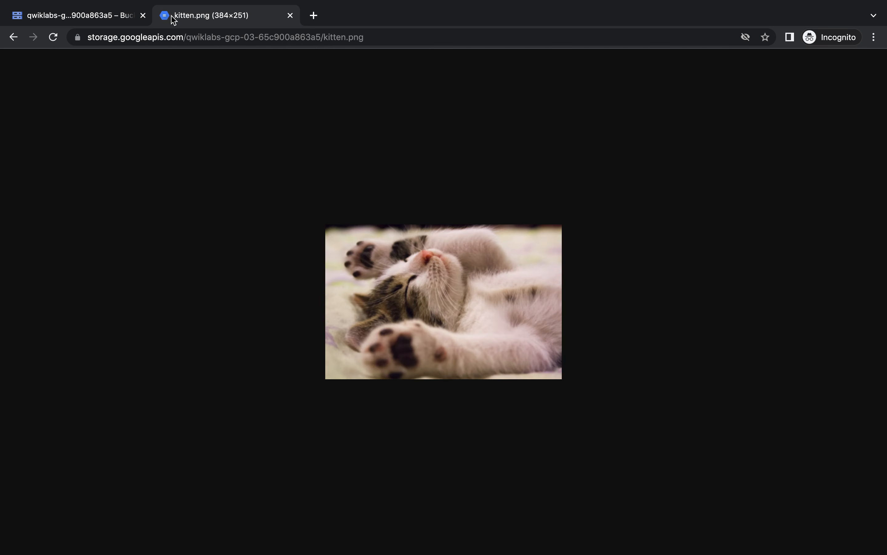
key("ctrl+Left")
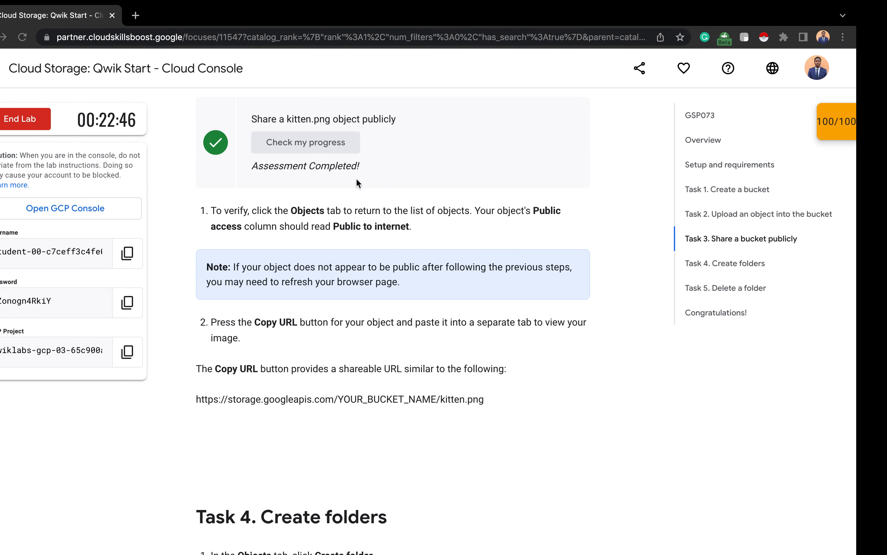
left_click(164, 15)
key("super+v")
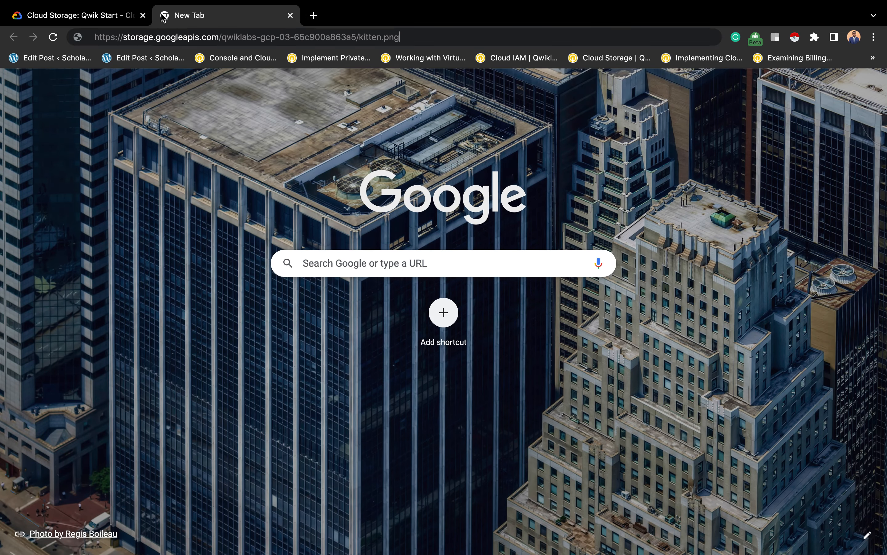
key("Return")
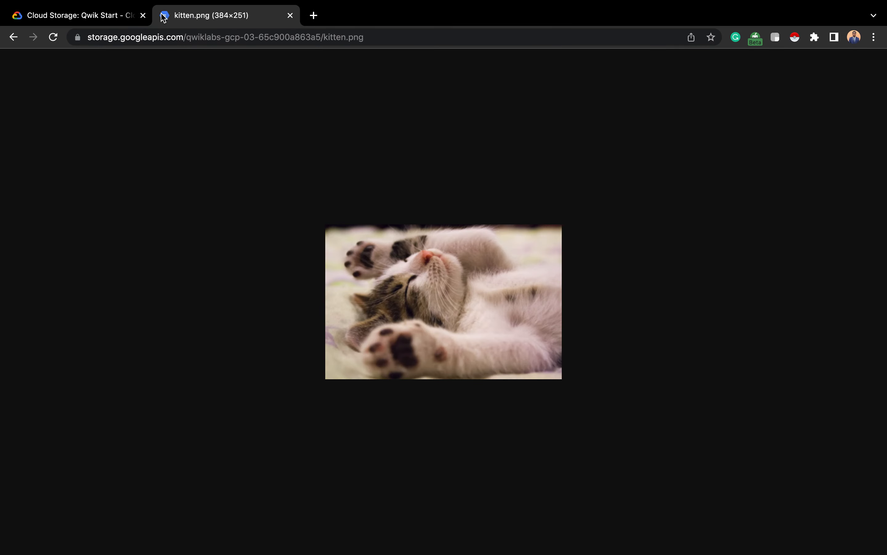
left_click(290, 16)
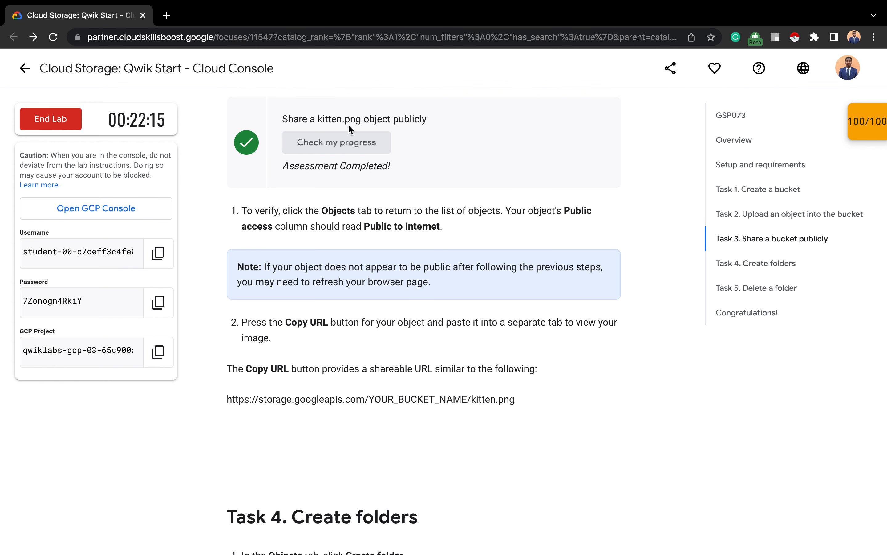
key("ctrl+Right")
left_click(290, 15)
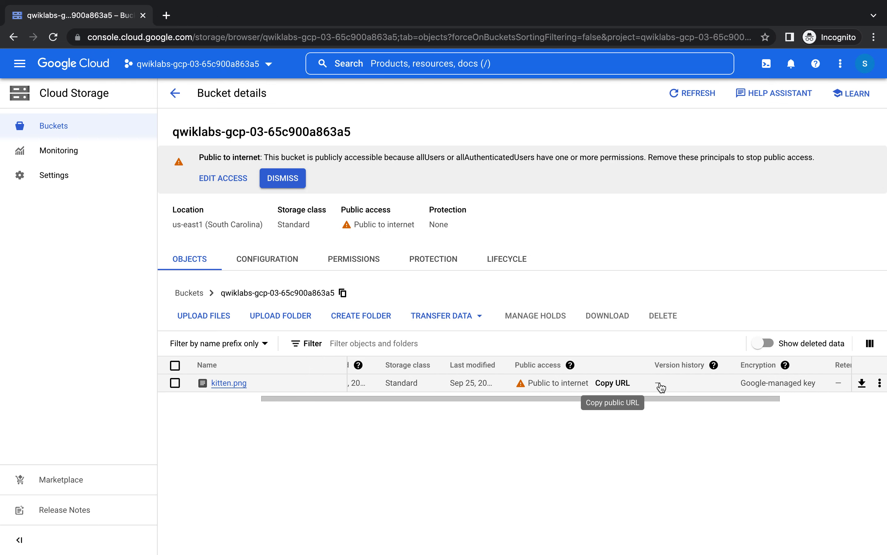
left_click(879, 382)
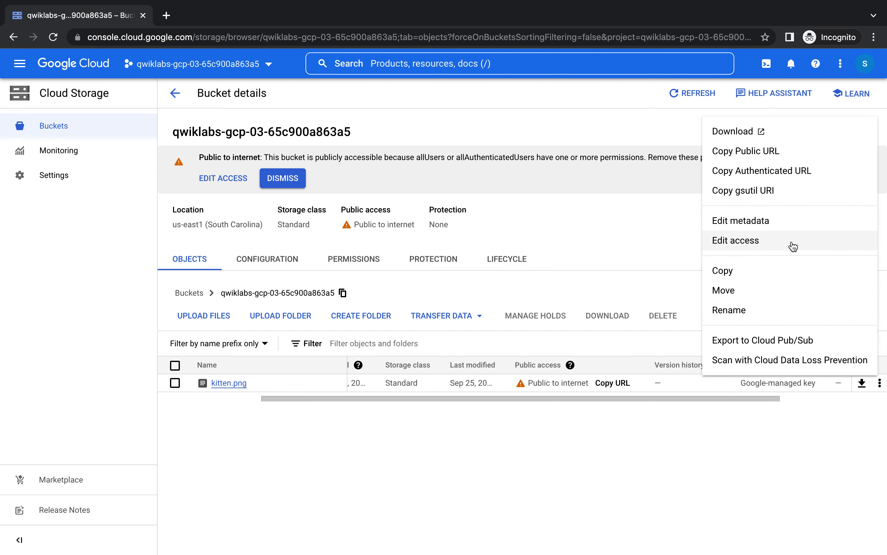
left_click(755, 242)
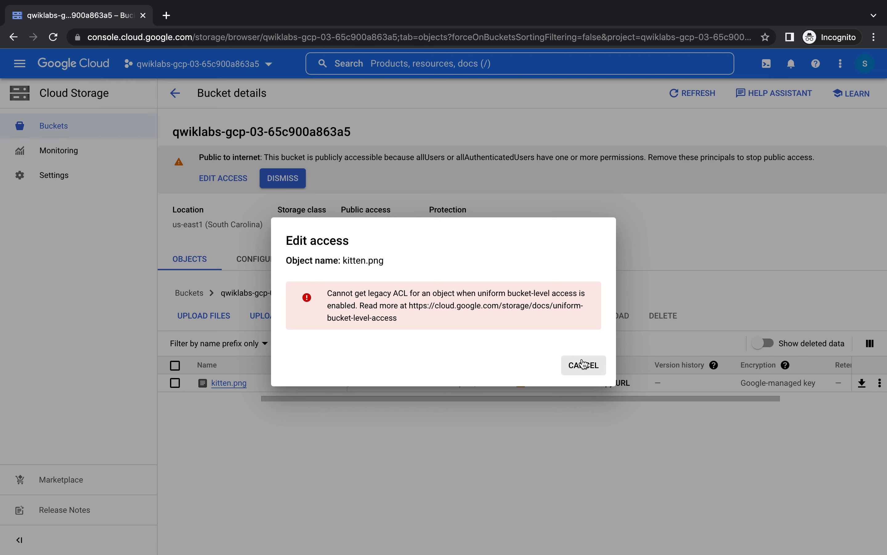
left_click(584, 364)
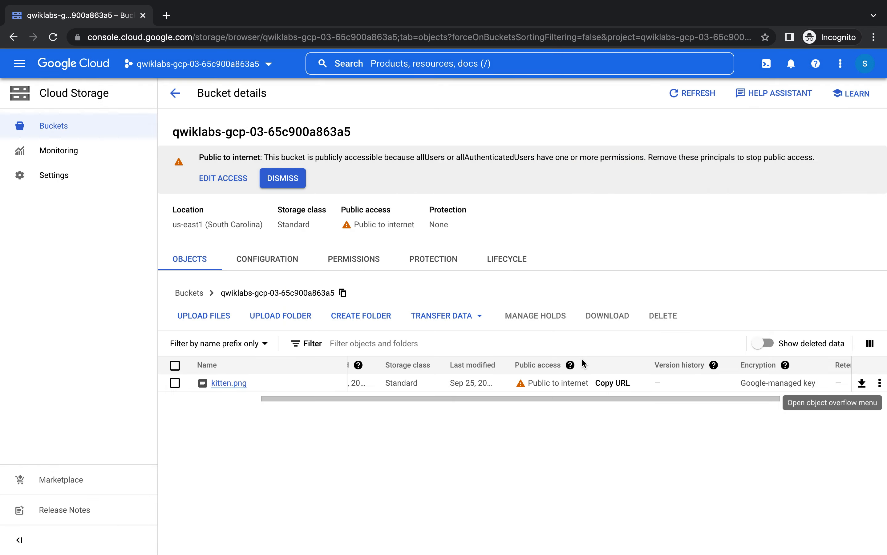
left_click(176, 96)
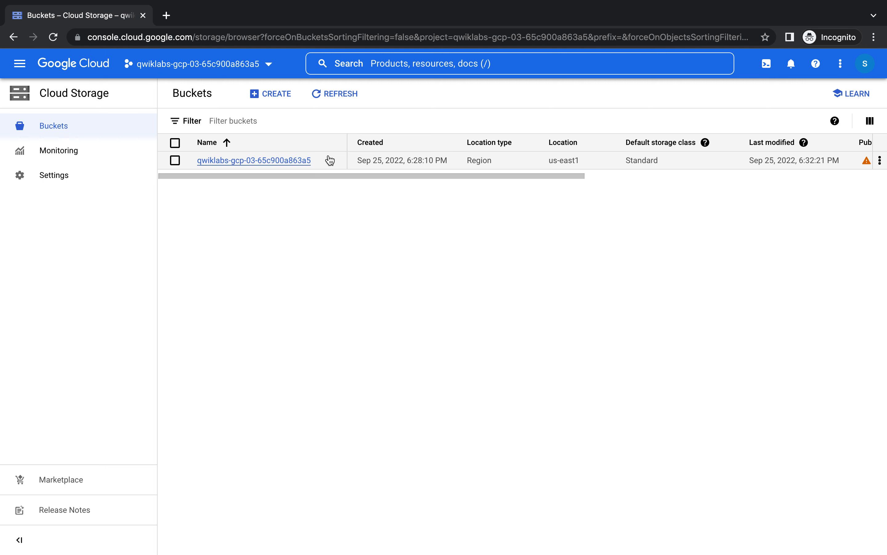
left_click(302, 162)
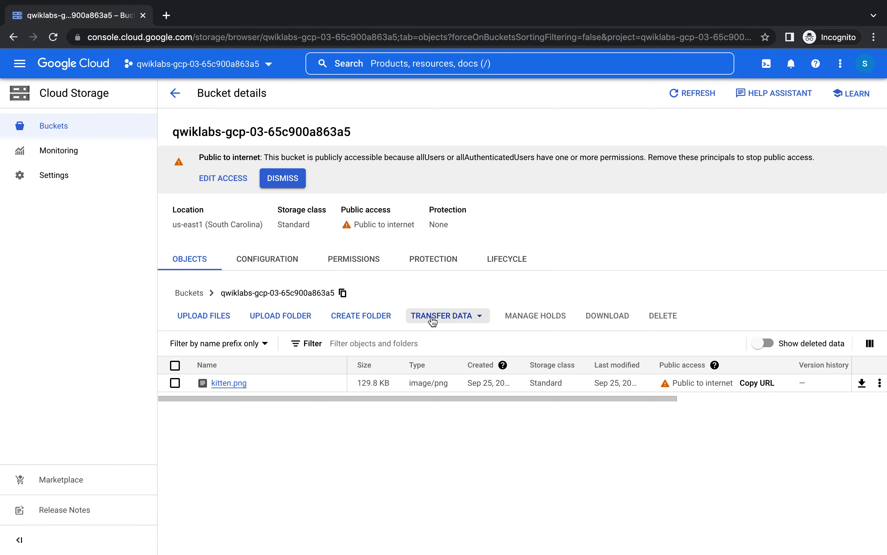
- Switch the bucket's access control to Fine-grained in the Permissions view and save
left_click(287, 259)
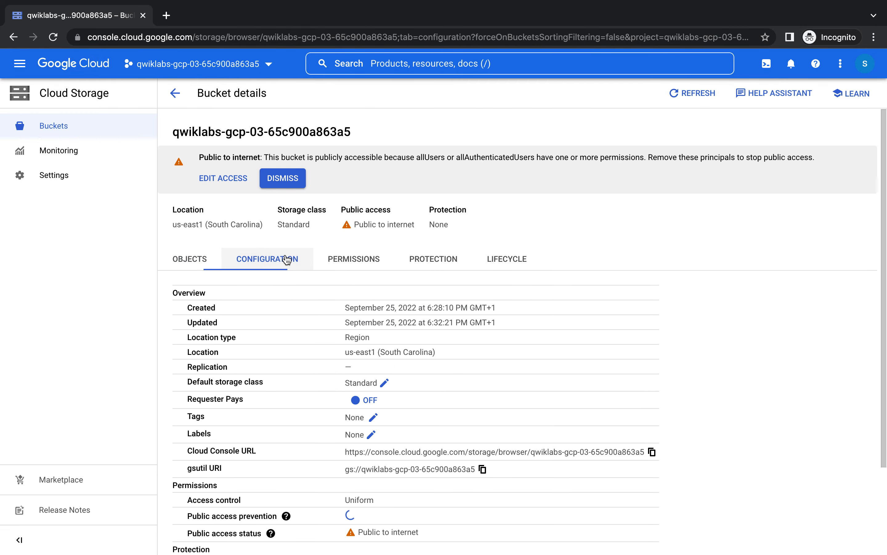
left_click(196, 259)
left_click(365, 258)
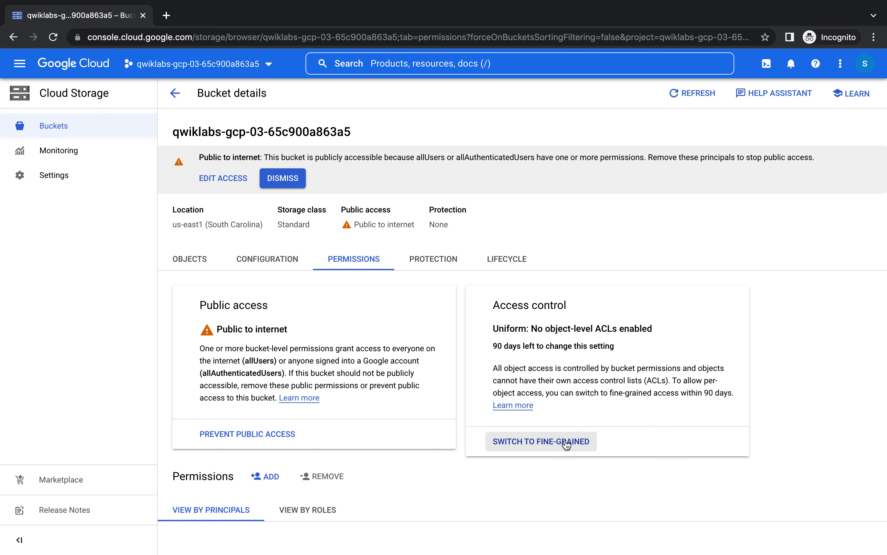
left_click(563, 442)
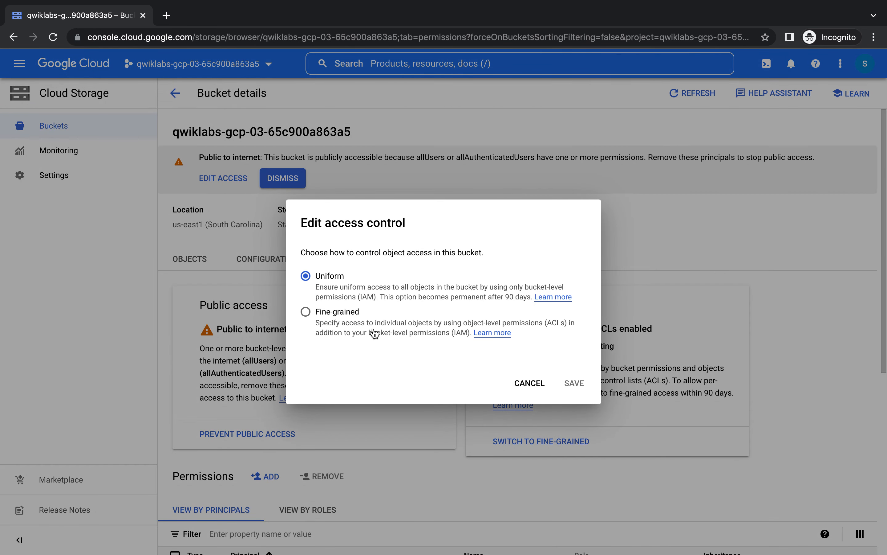
left_click(351, 322)
left_click(574, 415)
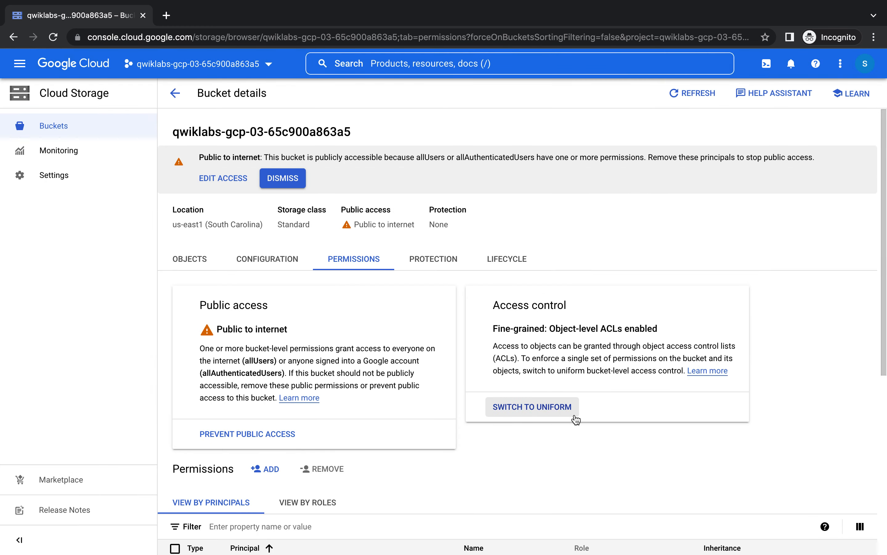
scroll(576, 418, "down", 3)
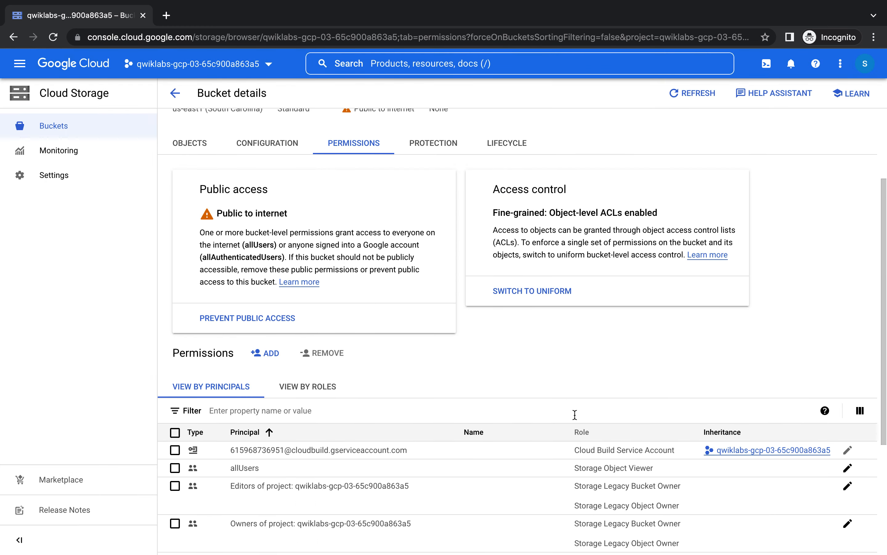
scroll(415, 258, "up", 3)
left_click(177, 96)
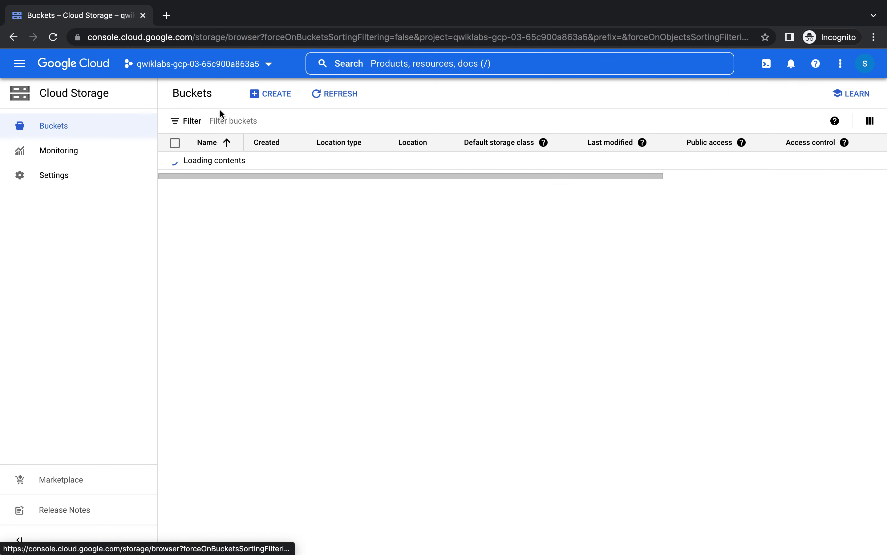
- Add a User ACL entry to kitten.png giving the user's e-mail address Reader access
left_click(251, 161)
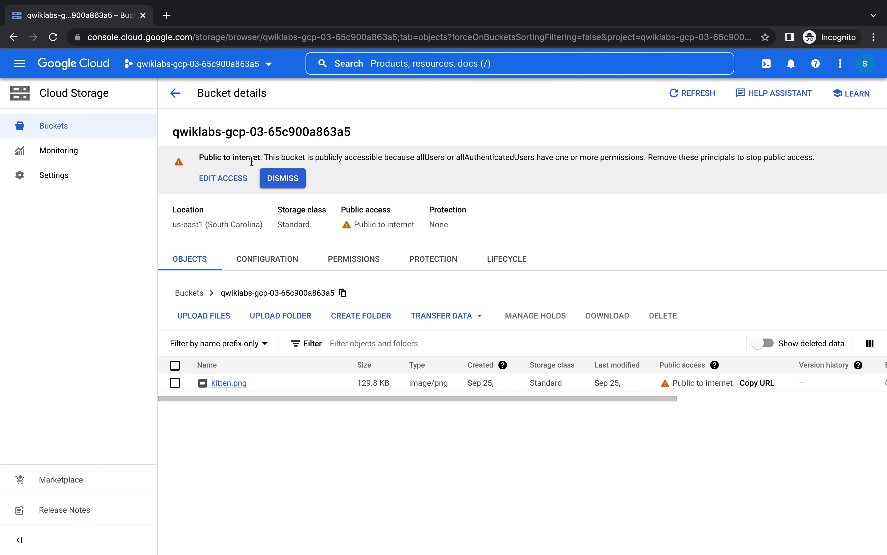
left_click(228, 383)
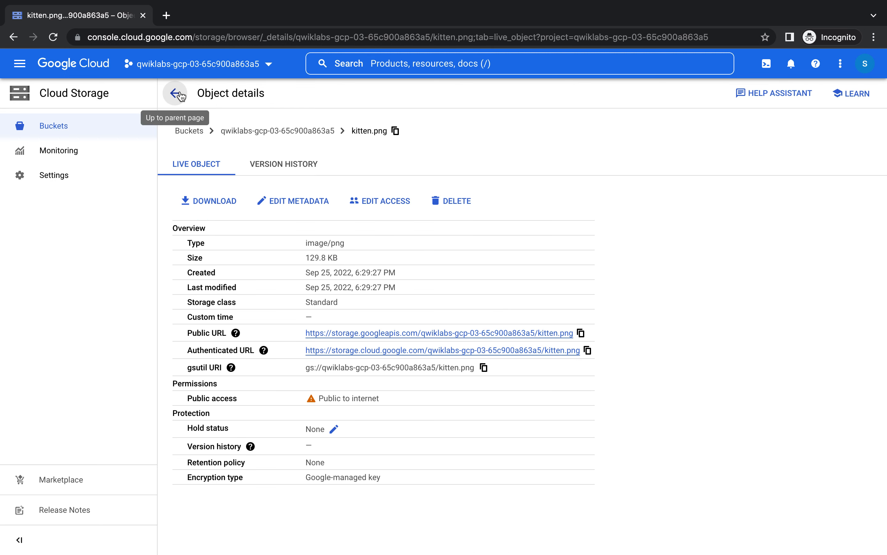
left_click(388, 203)
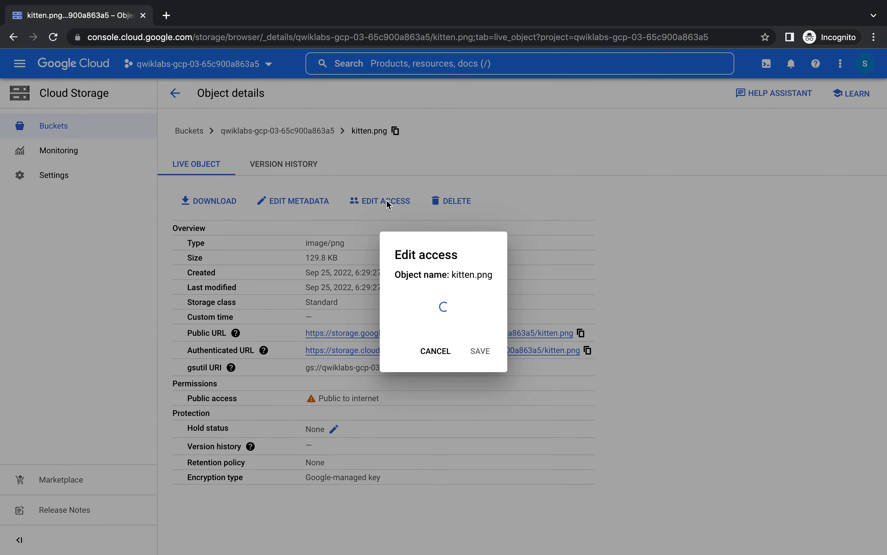
left_click(340, 330)
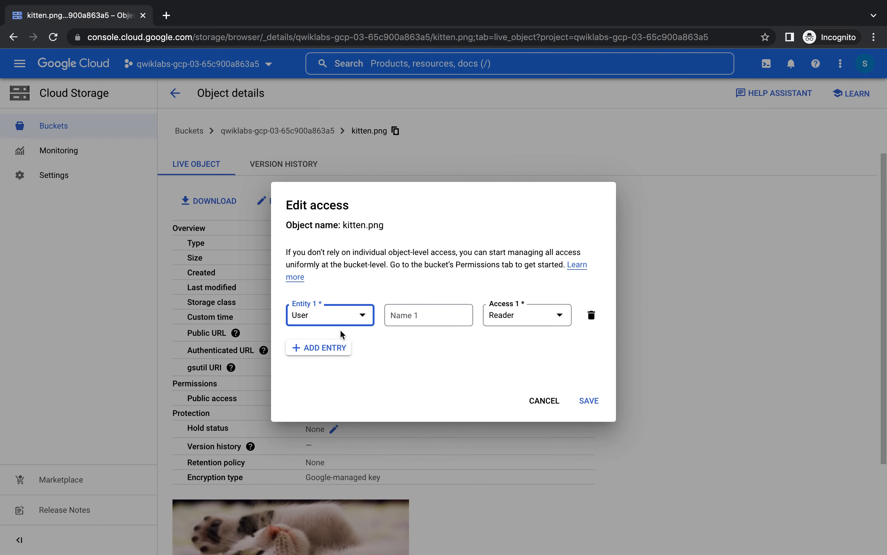
left_click(363, 317)
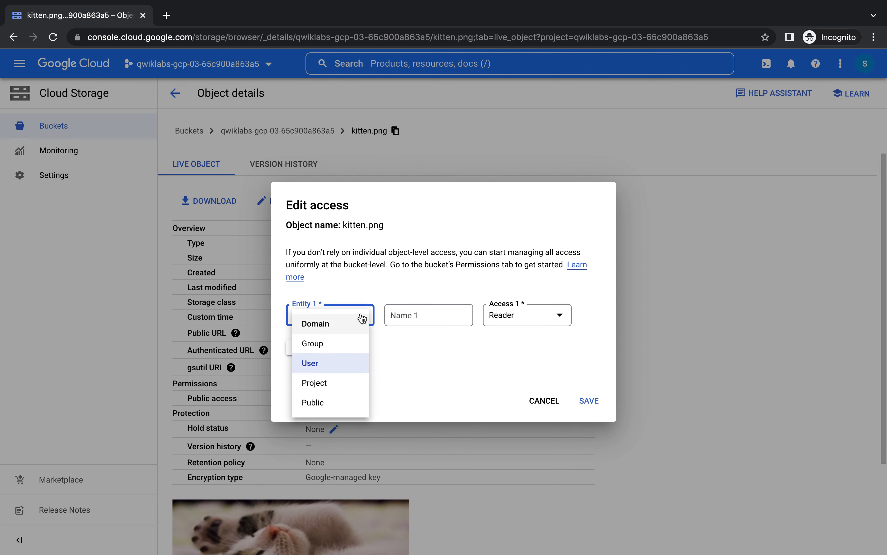
left_click(331, 365)
left_click(433, 322)
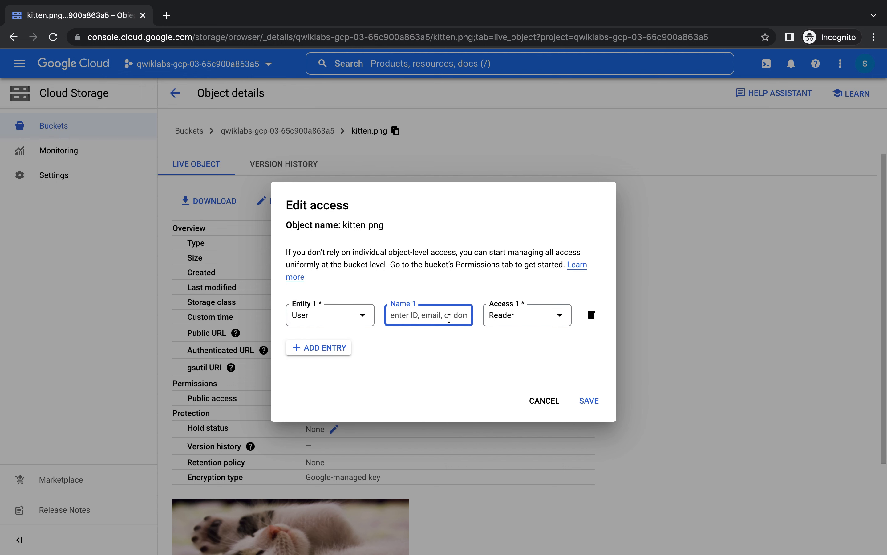
left_click(464, 343)
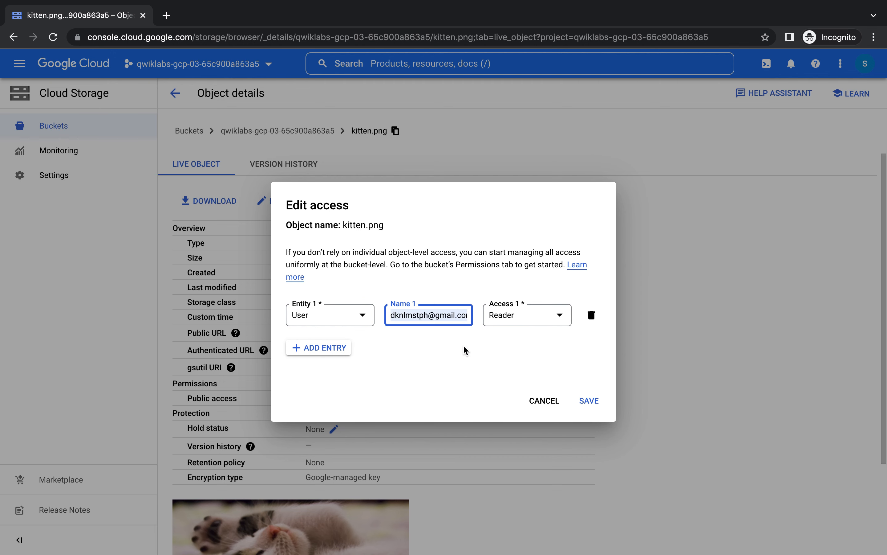
left_click(591, 400)
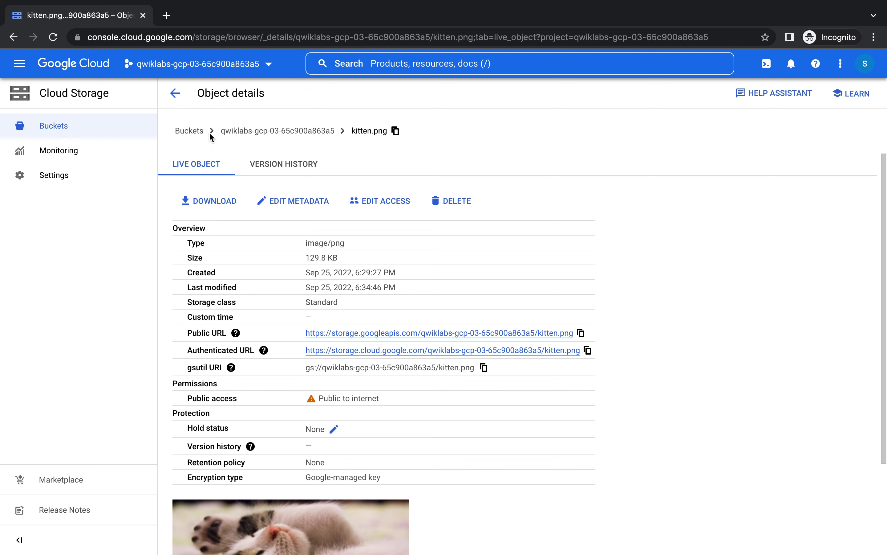
- Turn public access prevention back on for the bucket from its Permissions view
left_click(175, 92)
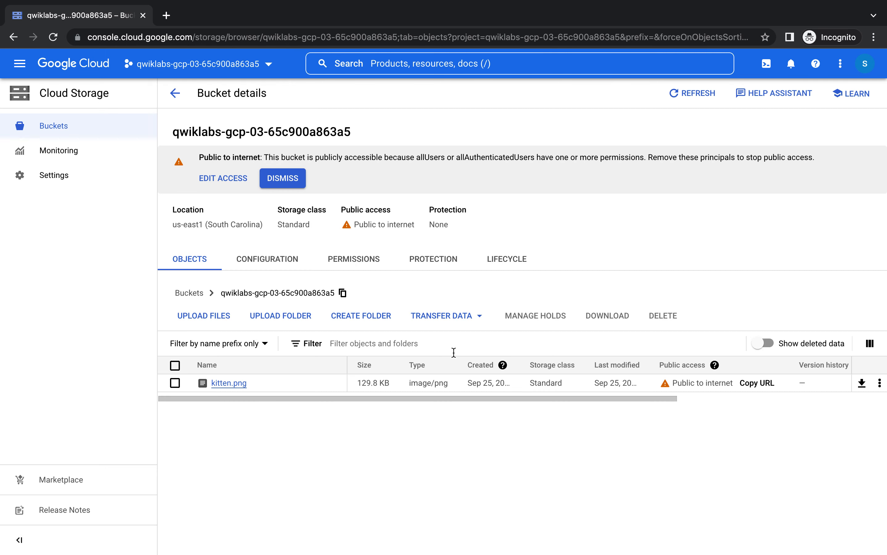
left_click(337, 257)
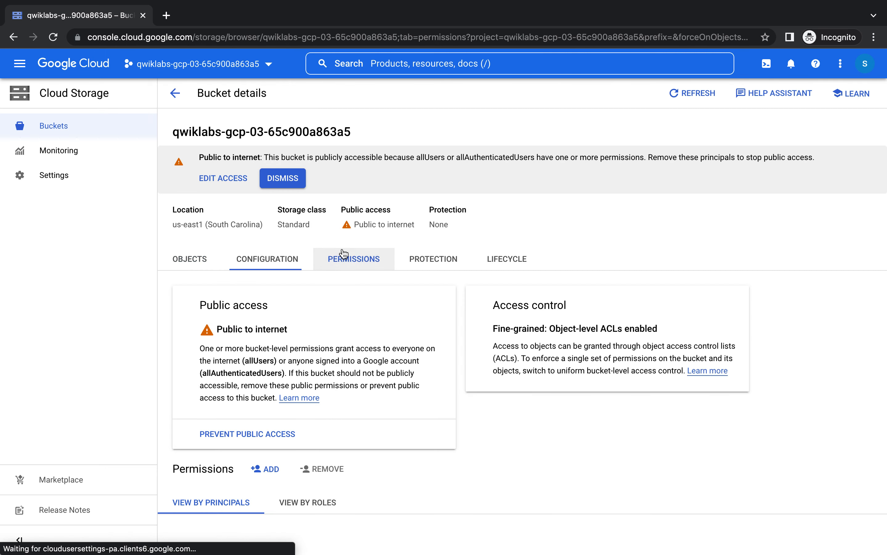
left_click(266, 258)
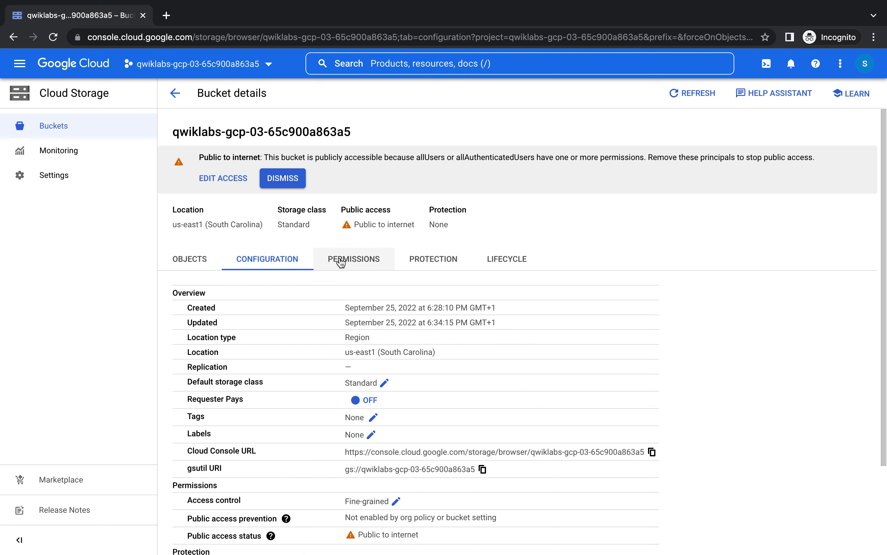
left_click(341, 261)
left_click(269, 437)
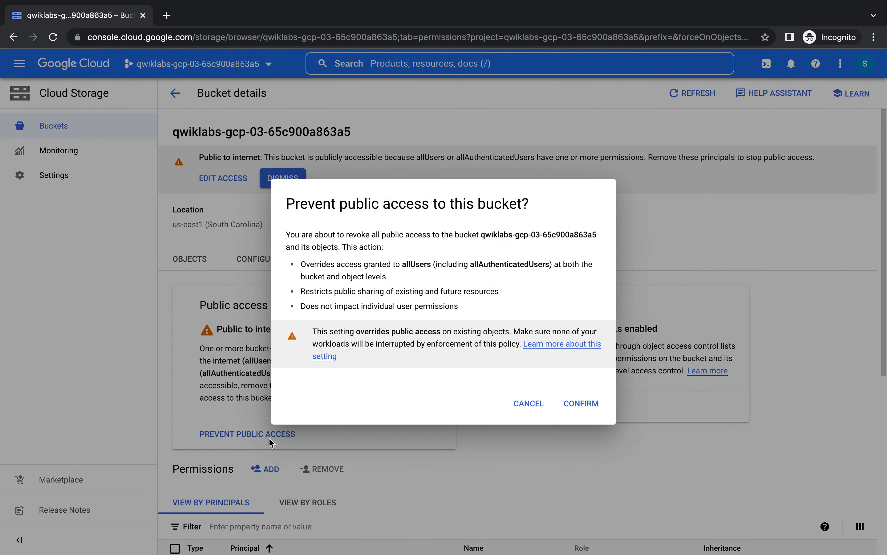
left_click(586, 406)
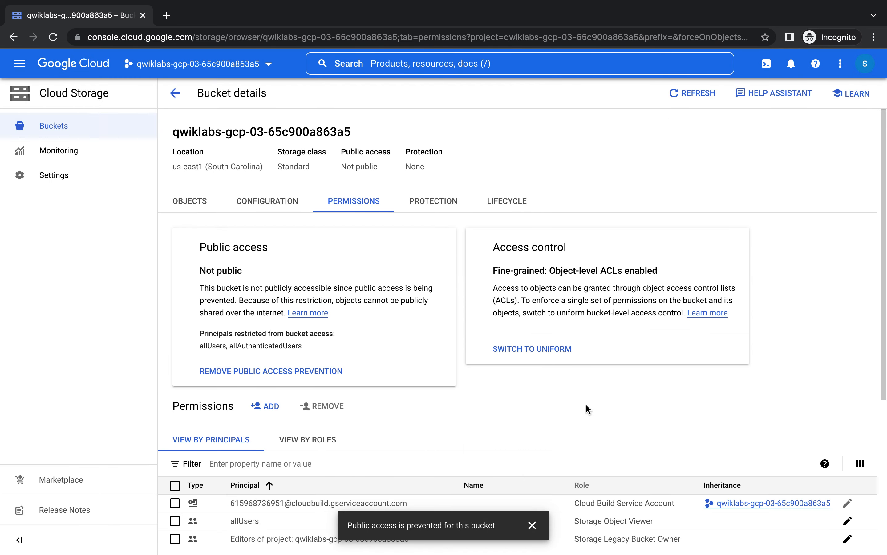
scroll(586, 406, "down", 4)
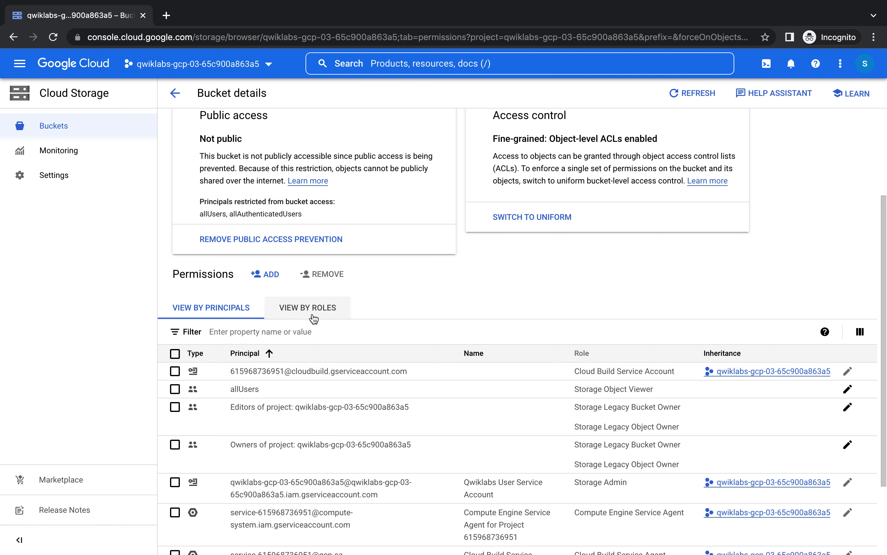
left_click(175, 92)
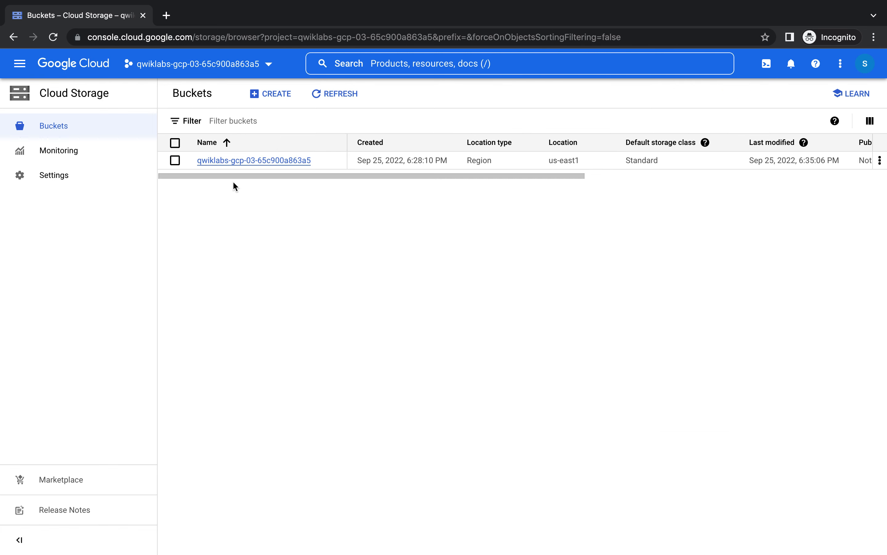
left_click(272, 157)
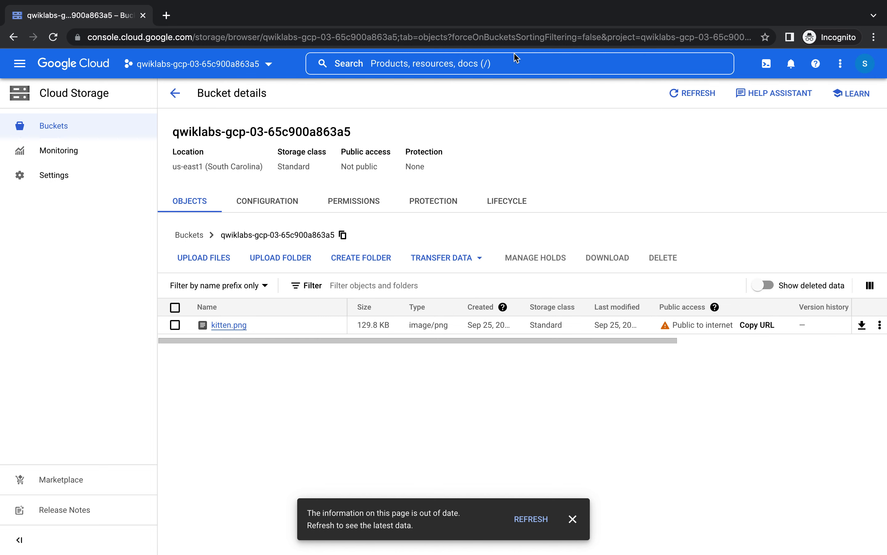
- Reload the bucket page to confirm kitten.png now reads Not public
left_click(511, 37)
key("Return")
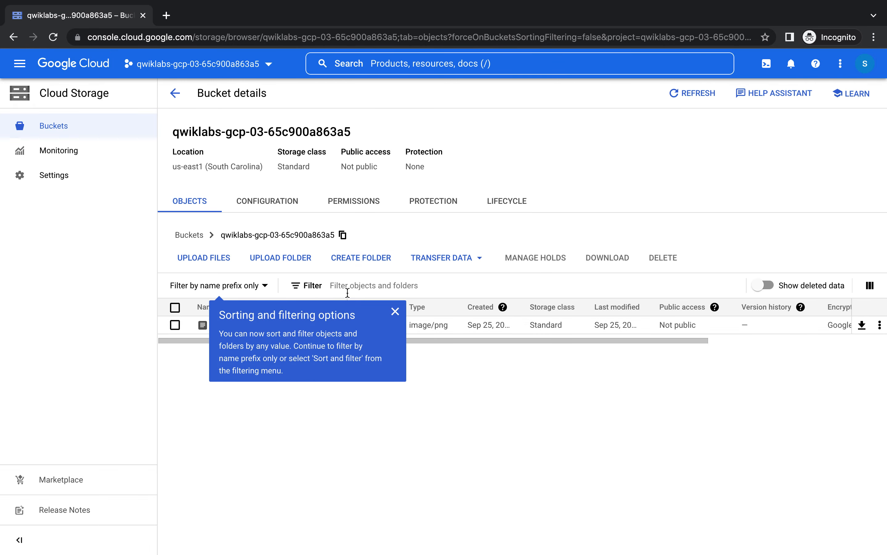
left_click(395, 311)
left_click_drag(439, 338, 626, 339)
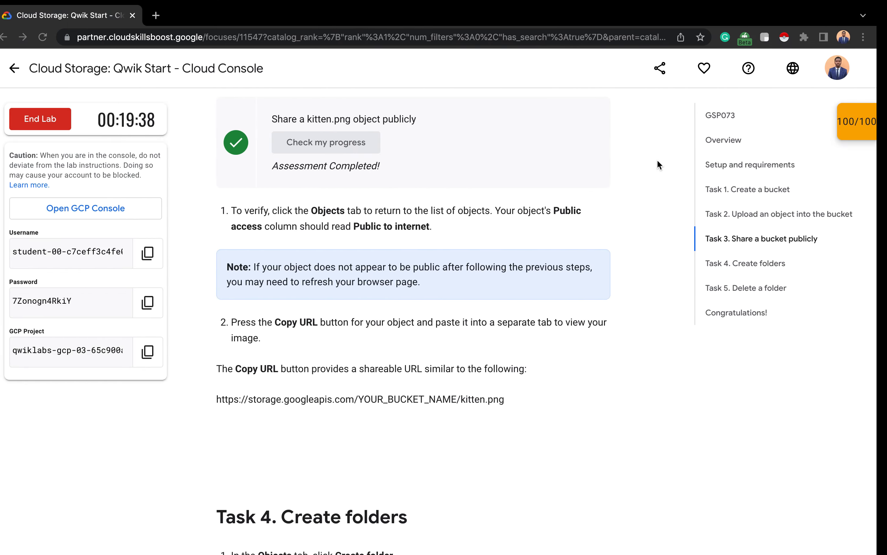
left_click(166, 15)
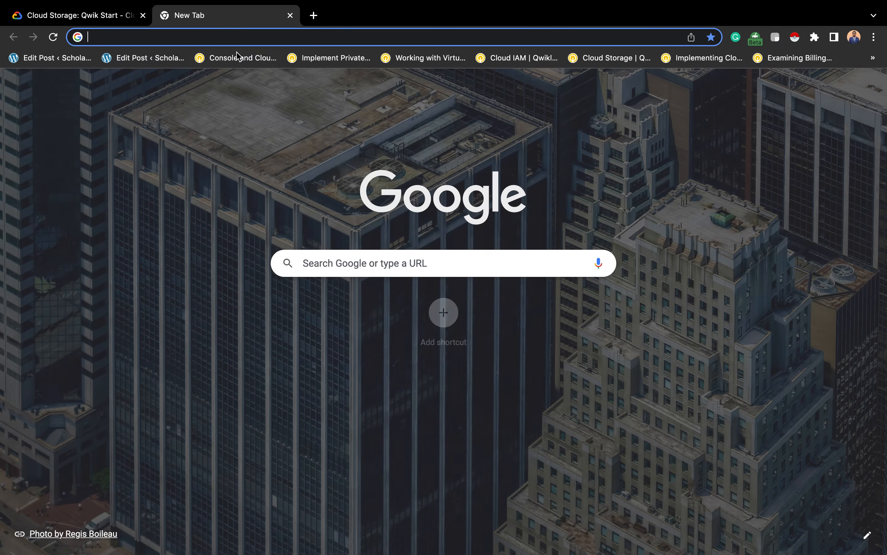
- Load the pasted bucket address, then scroll the lab instructions down to Task 4
type("https://console.cloud.google.com/storage/browser/qwiklabs-gcp-03-65c900a863a5;tab=objects?project=qwiklabs-gcp-03-65c900a863a5&prefix=&forceOnObjectsSortingFiltering=false")
key("Return")
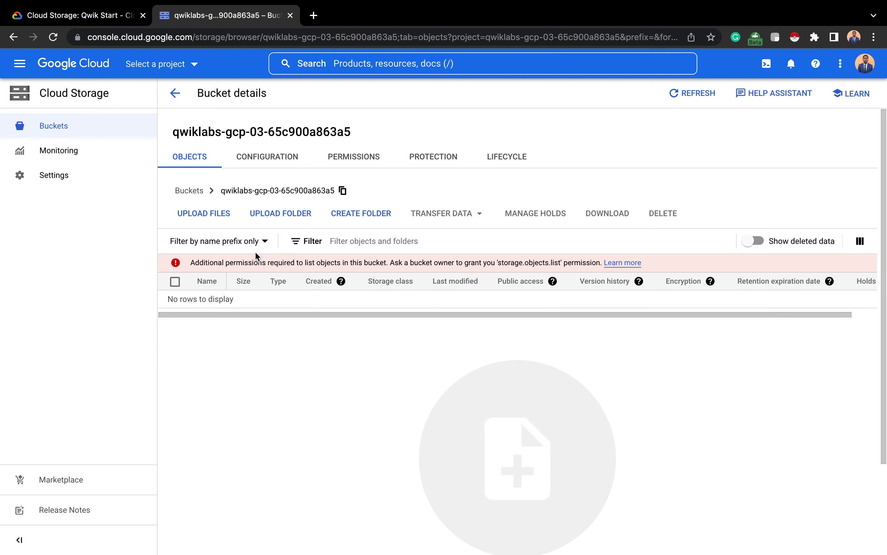
key("ctrl+shift+Tab")
scroll(280, 297, "down", 9)
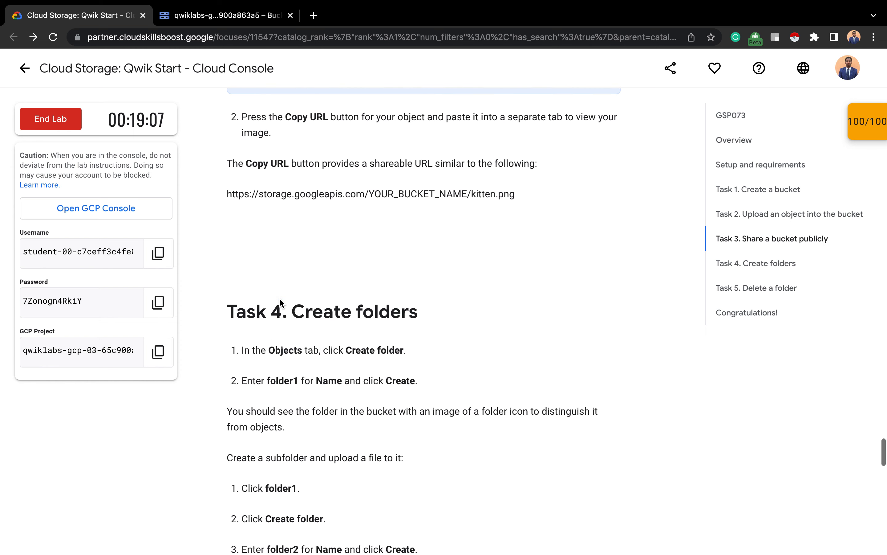
scroll(280, 298, "down", 2)
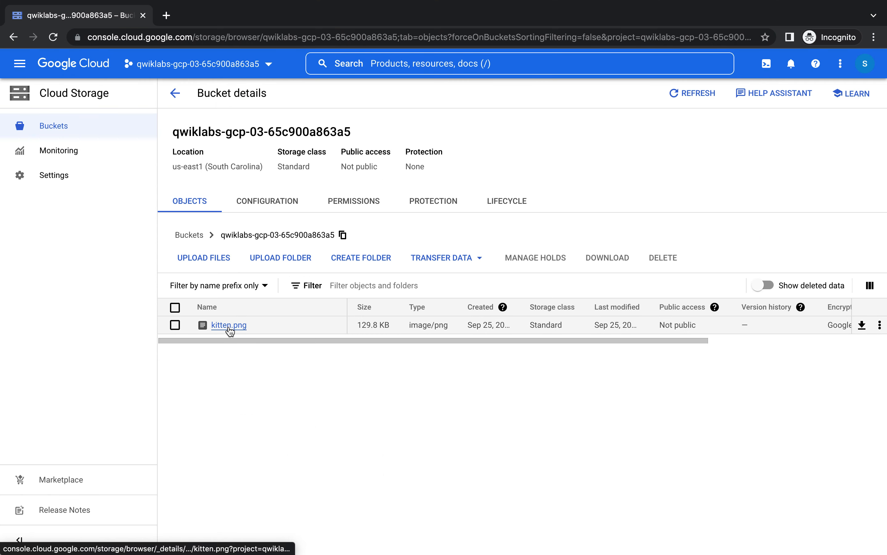
- Create a folder named File1 in the bucket and open it
left_click(374, 262)
left_click(356, 310)
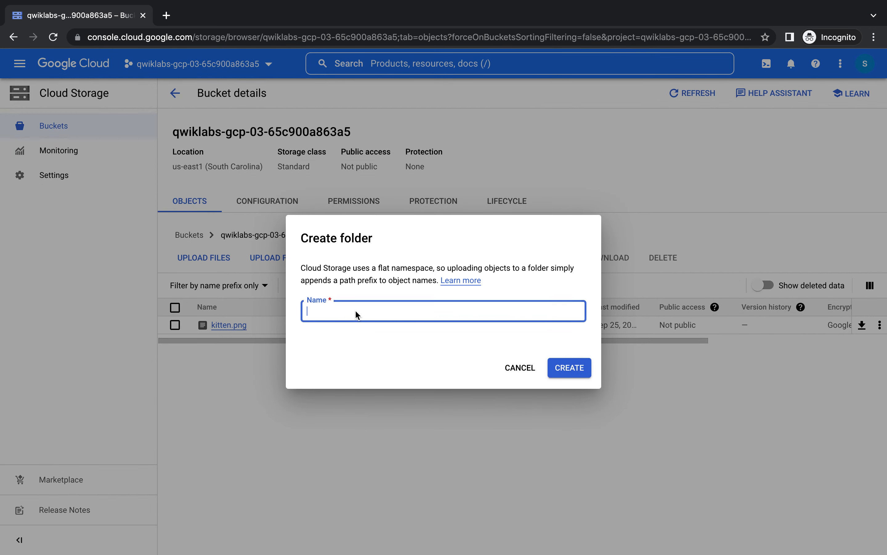
type("File1")
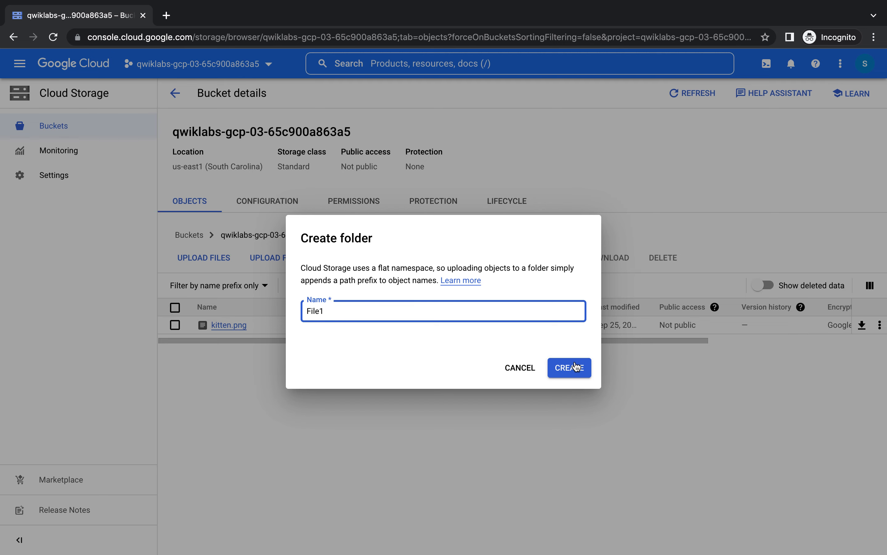
left_click(575, 367)
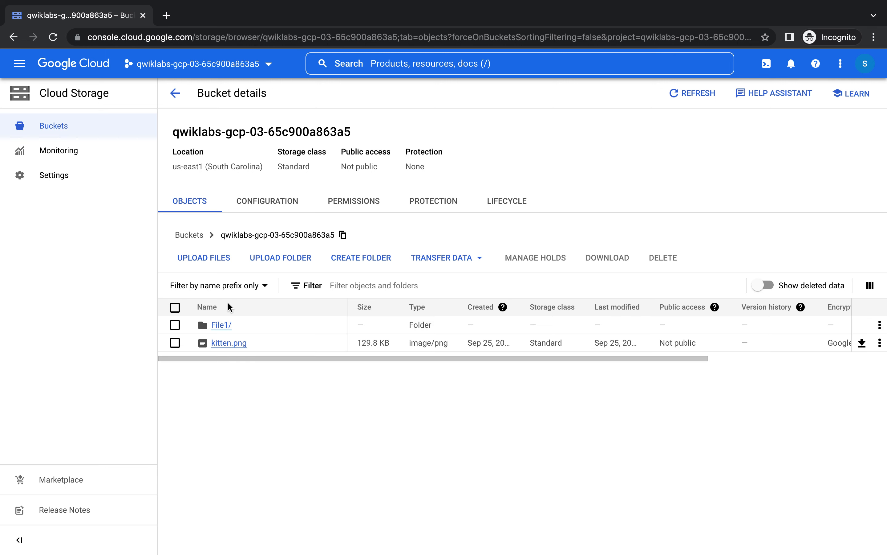
left_click(221, 324)
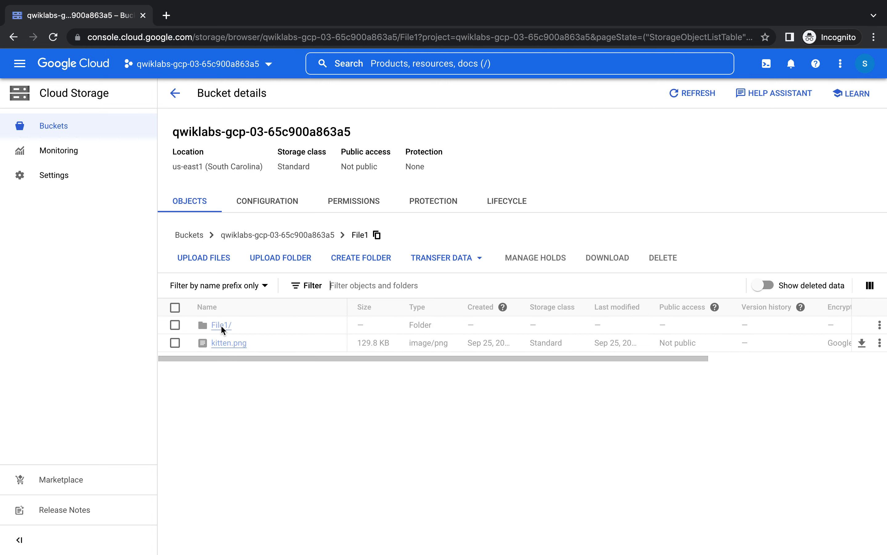
- Create a File2 subfolder inside File1, open it, and begin an upload there
left_click(365, 258)
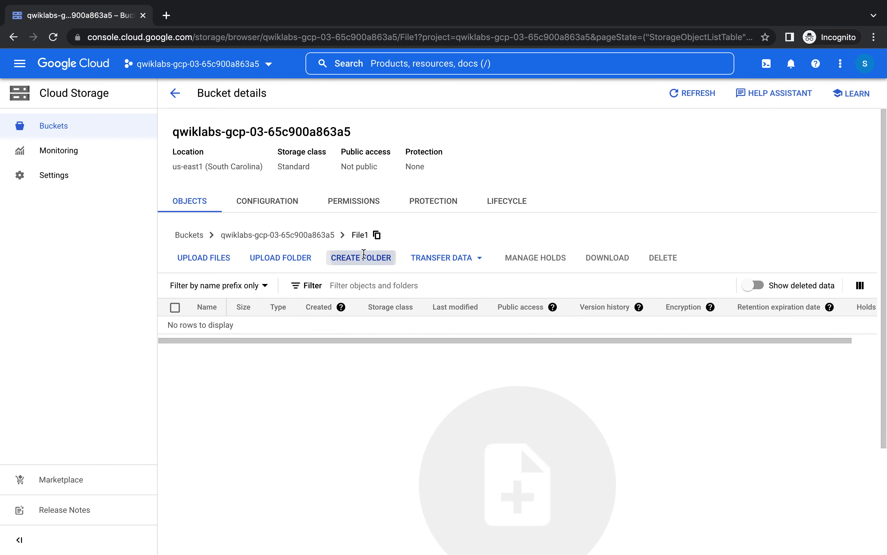
left_click(333, 312)
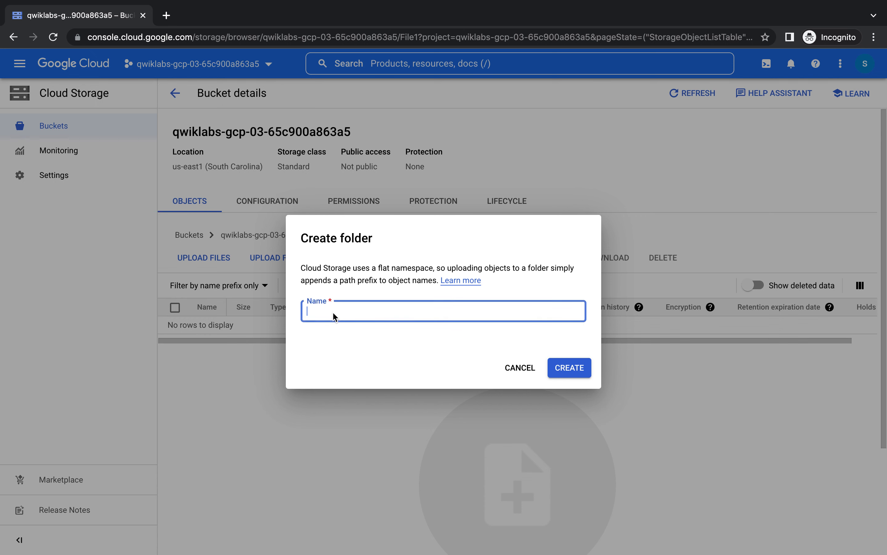
type("File2")
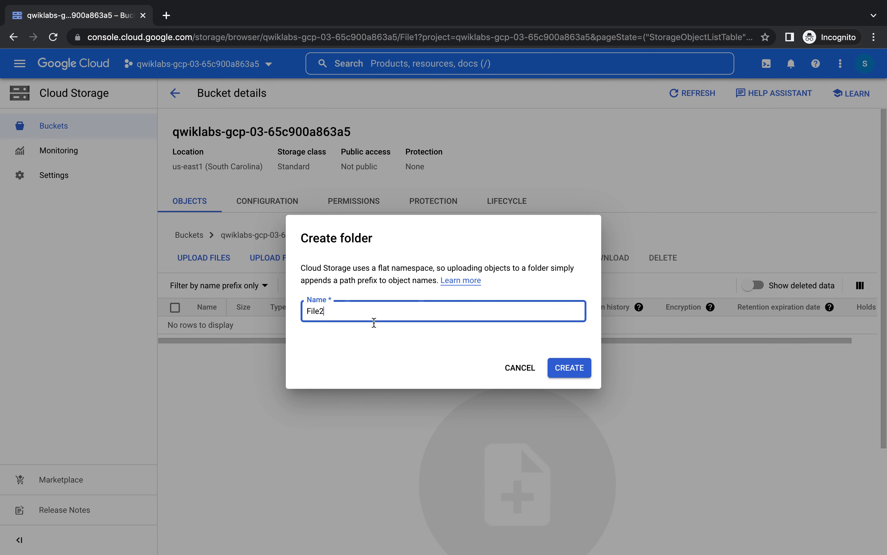
left_click(581, 371)
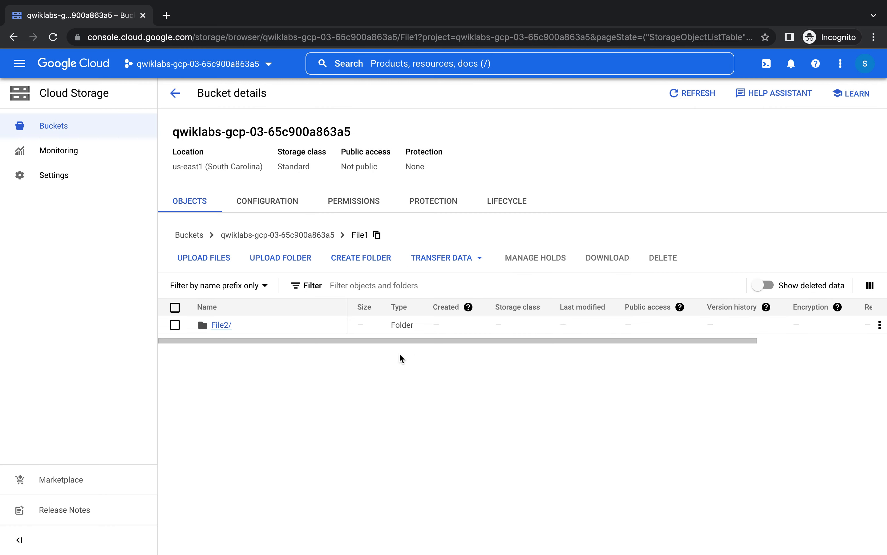
left_click(217, 323)
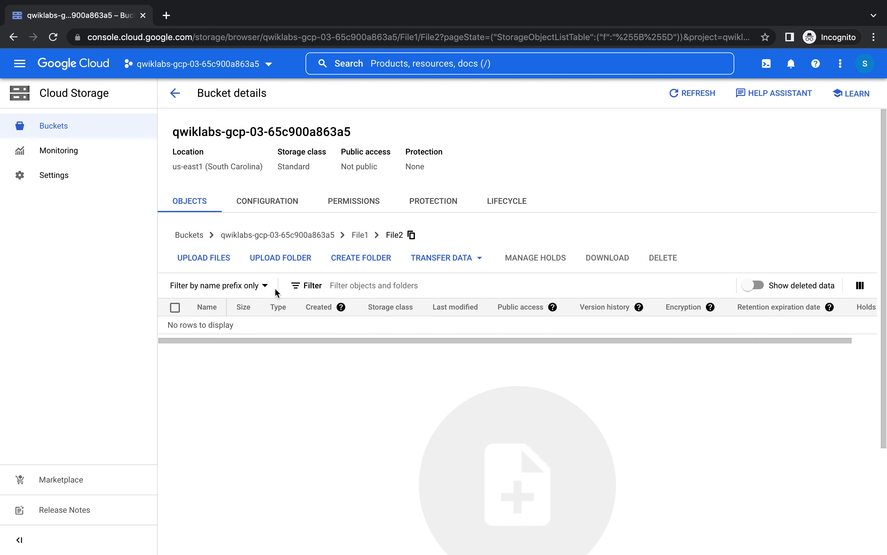
left_click(214, 259)
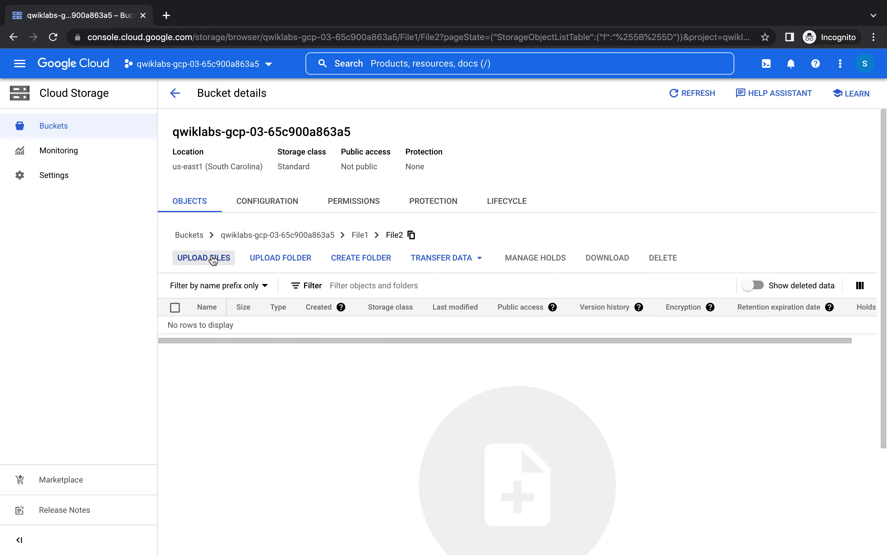
- Upload kitten.png from the Desktop into File1/File2, then return to the Buckets list
left_click(338, 62)
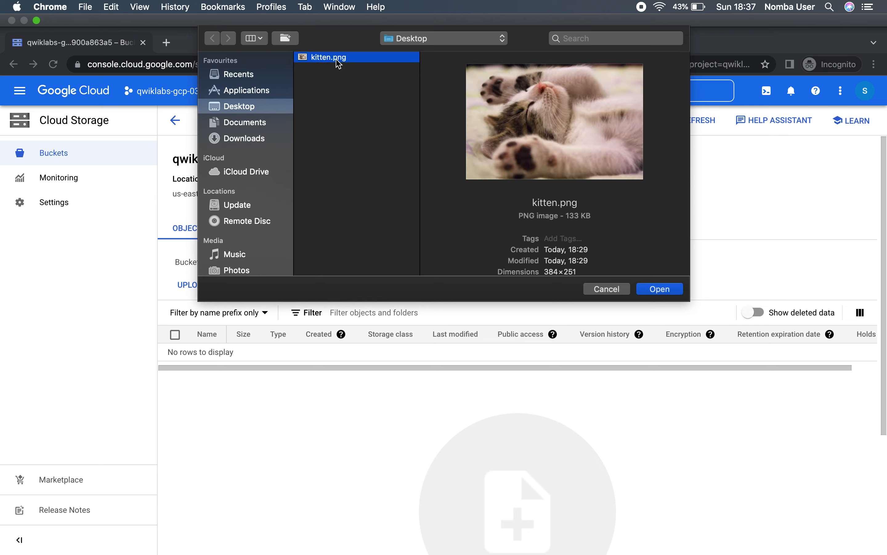
left_click(659, 264)
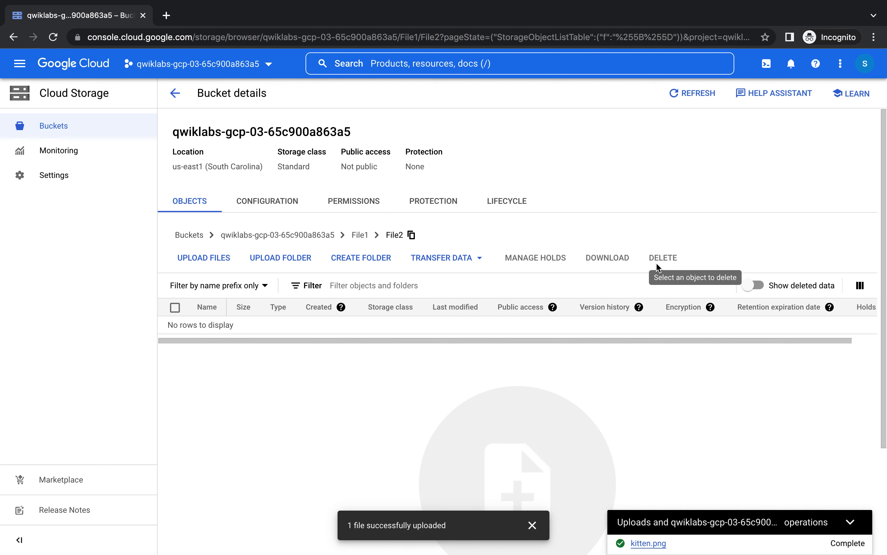
left_click(851, 521)
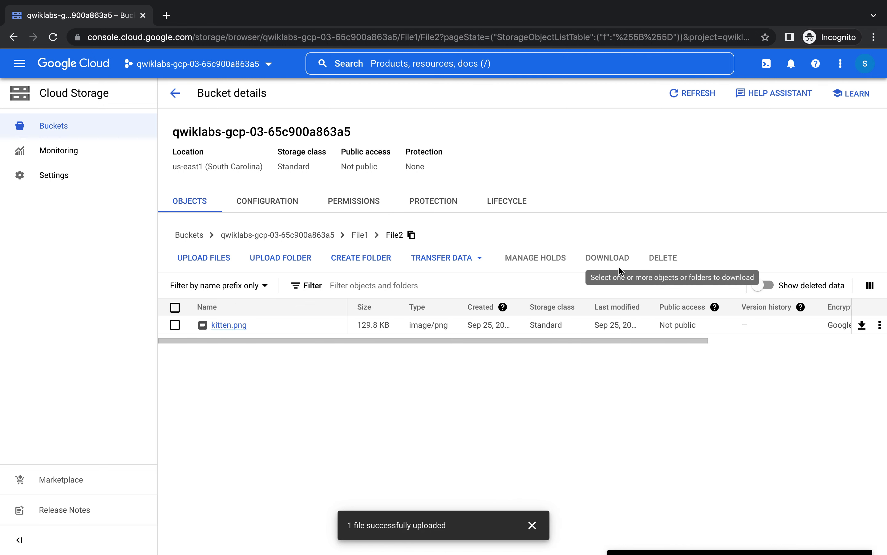
left_click_drag(589, 338, 636, 339)
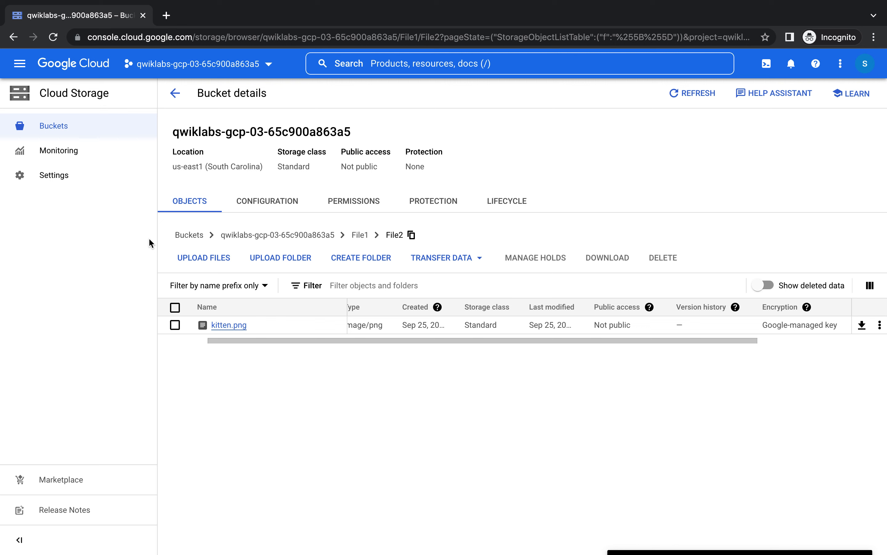
left_click(170, 98)
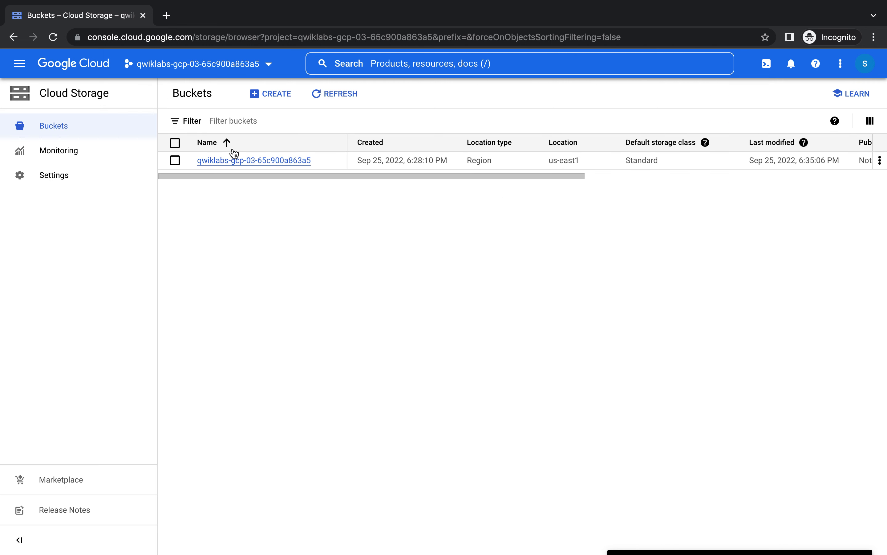
- Navigate from the bucket into the File1/File2 folder
left_click(249, 160)
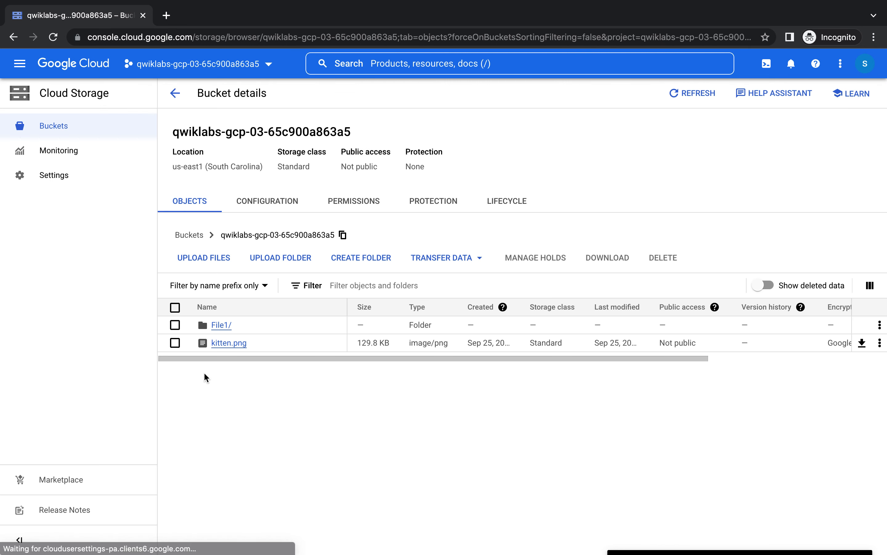
left_click(220, 326)
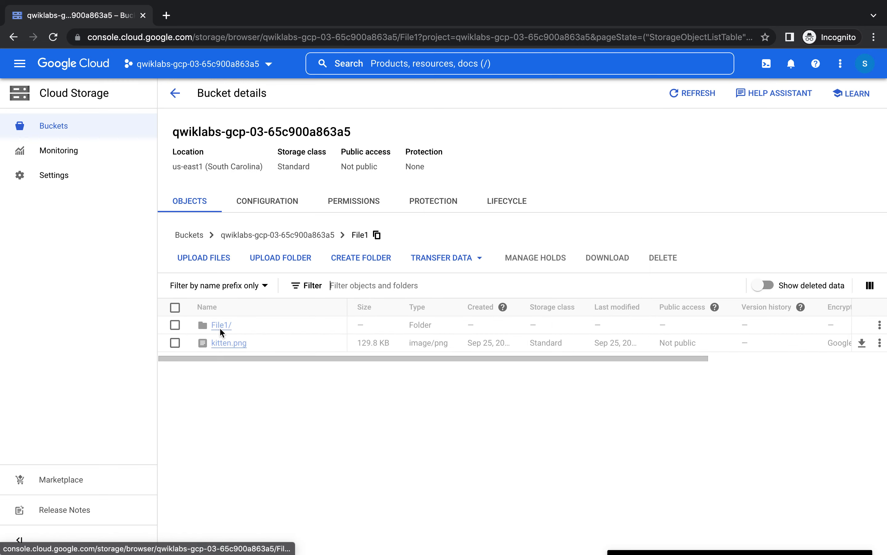
left_click(220, 325)
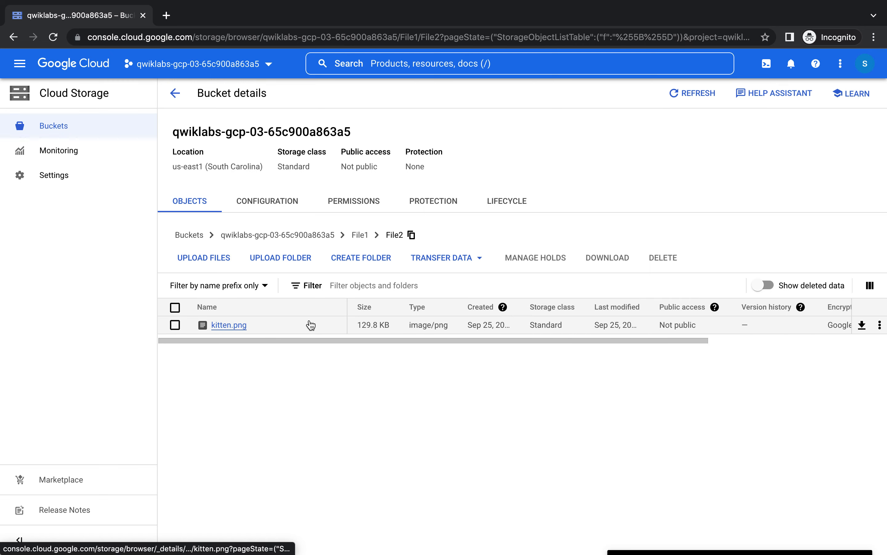
- Read Task 5 in the lab instructions, then view kitten.png's object details
key("ctrl+Left")
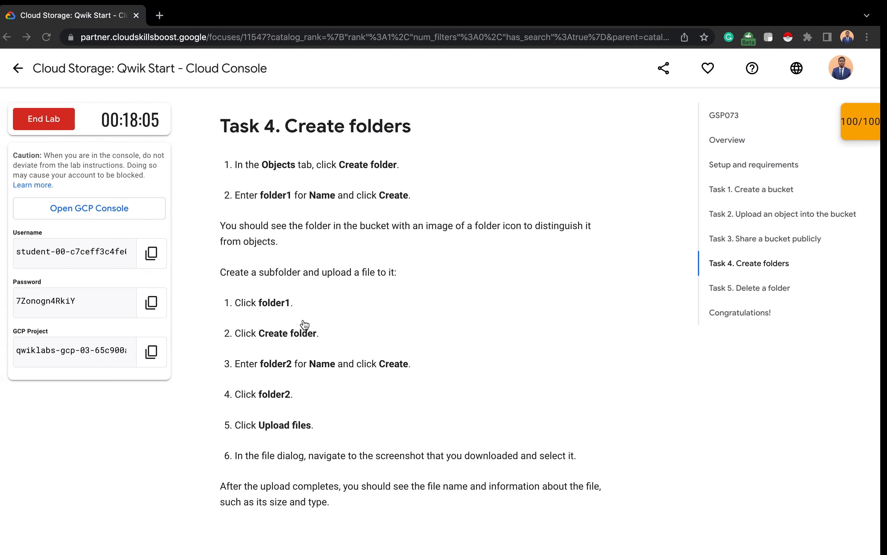
scroll(391, 270, "down", 10)
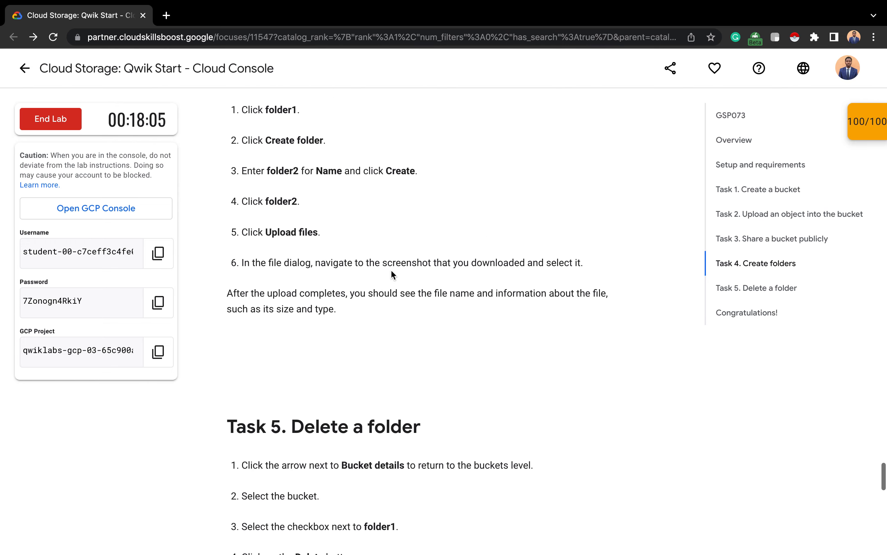
scroll(391, 269, "down", 1)
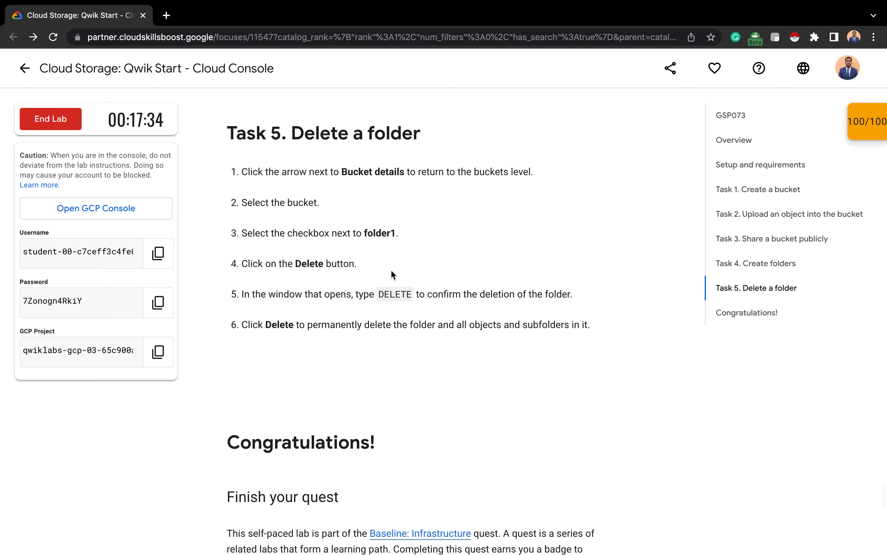
key("ctrl+Right")
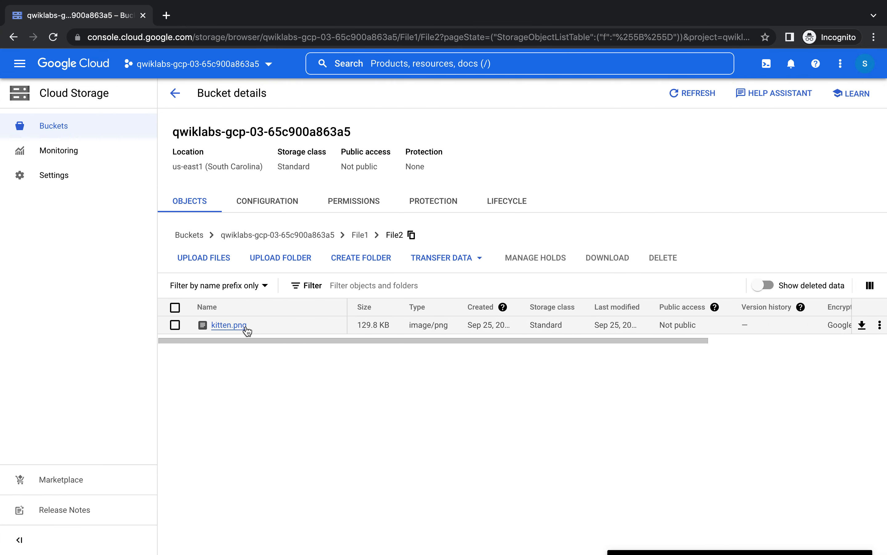
left_click(242, 329)
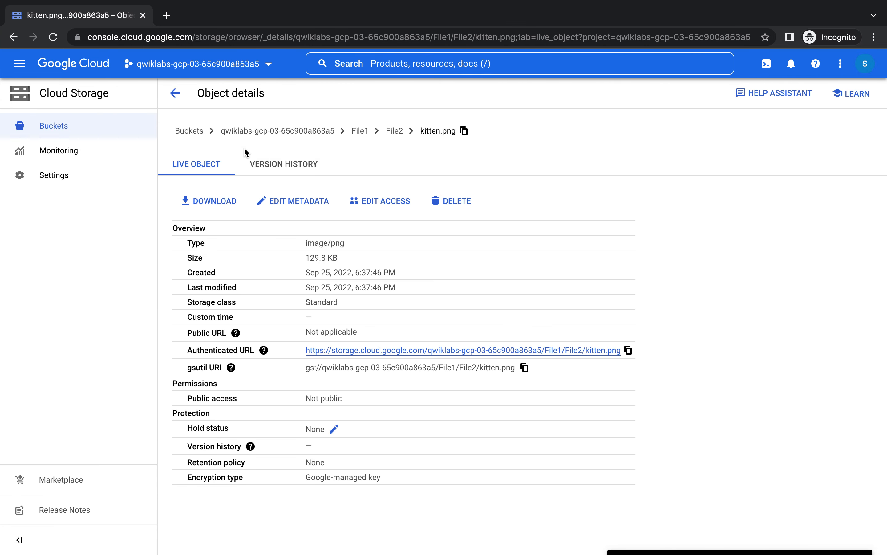
- Go back to Buckets, reopen File1/File2, then return to File1 and select File2/
left_click(179, 96)
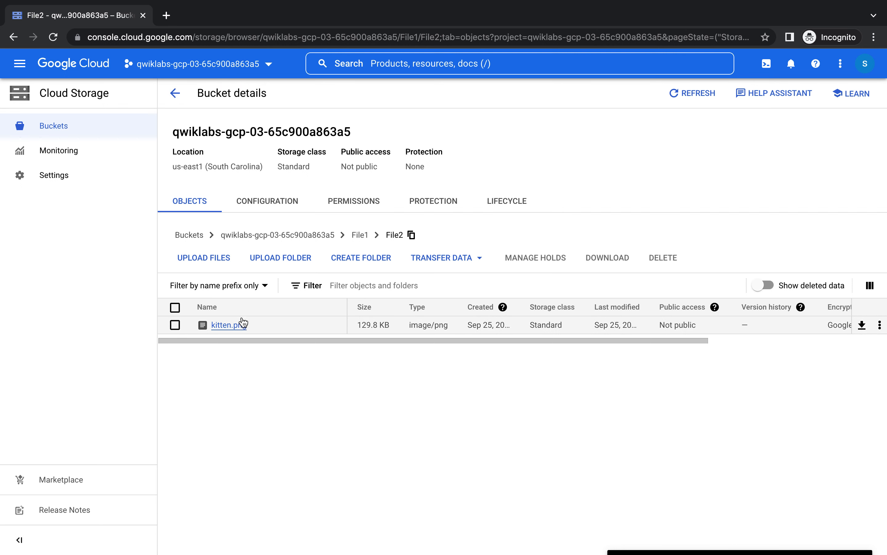
left_click(175, 93)
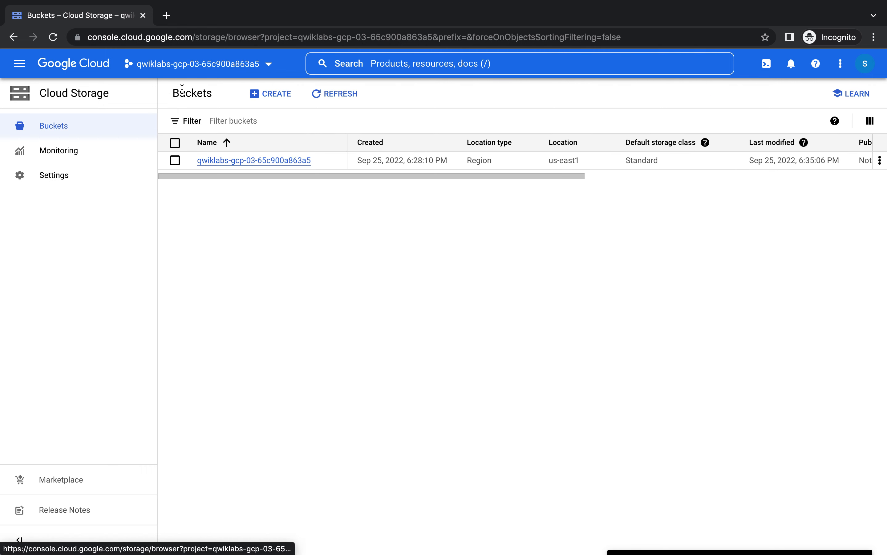
left_click(266, 164)
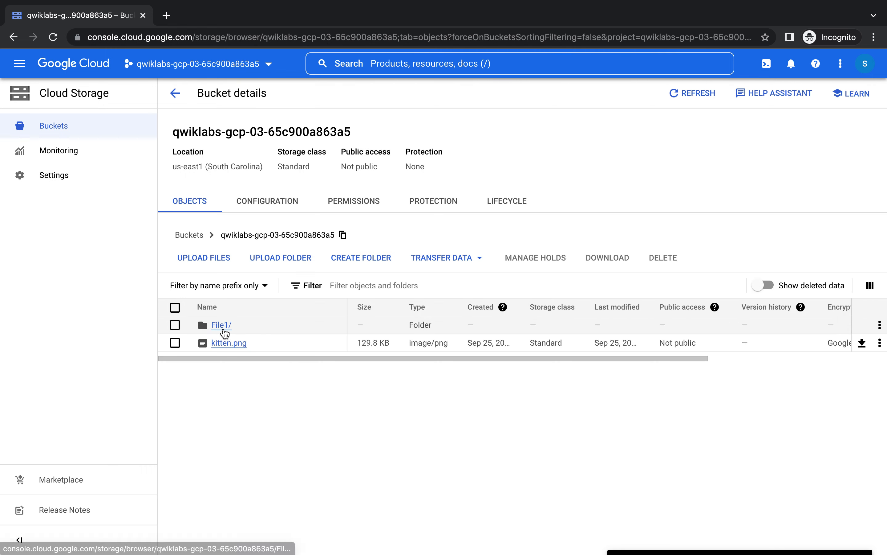
left_click(226, 333)
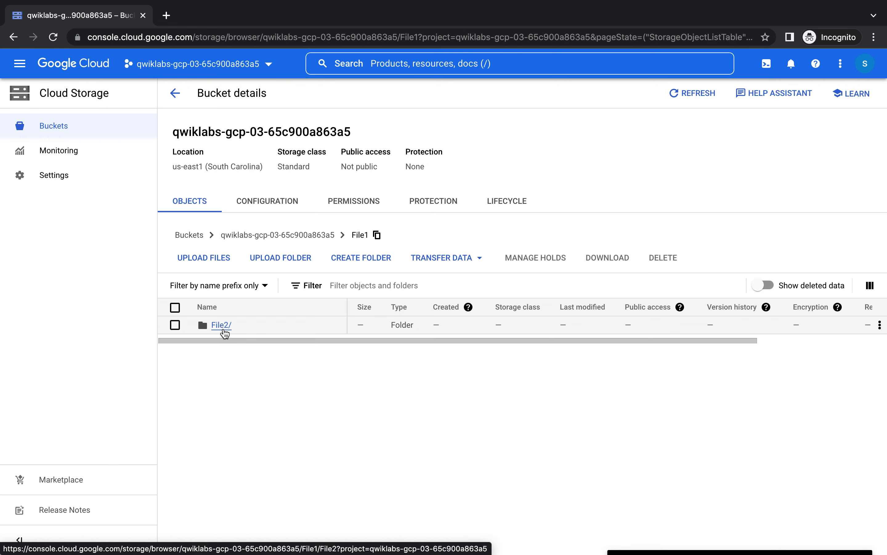
left_click(223, 325)
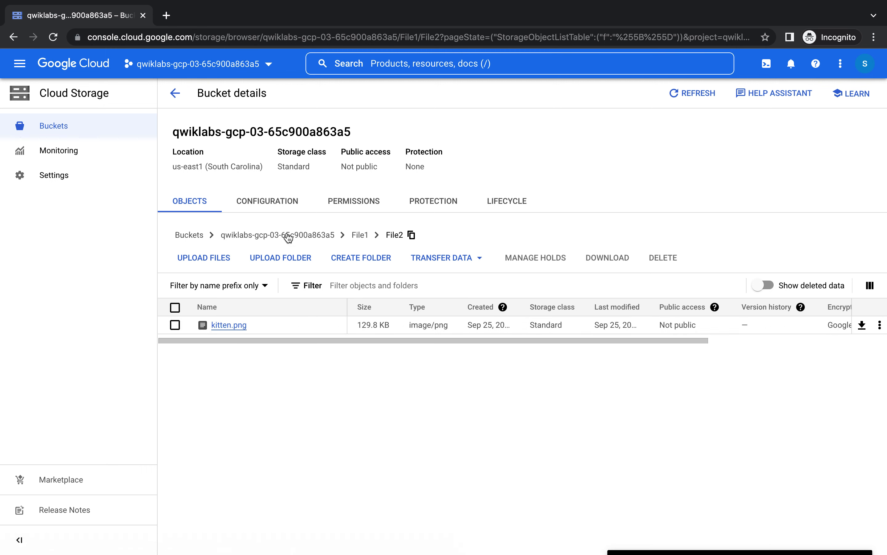
left_click(370, 236)
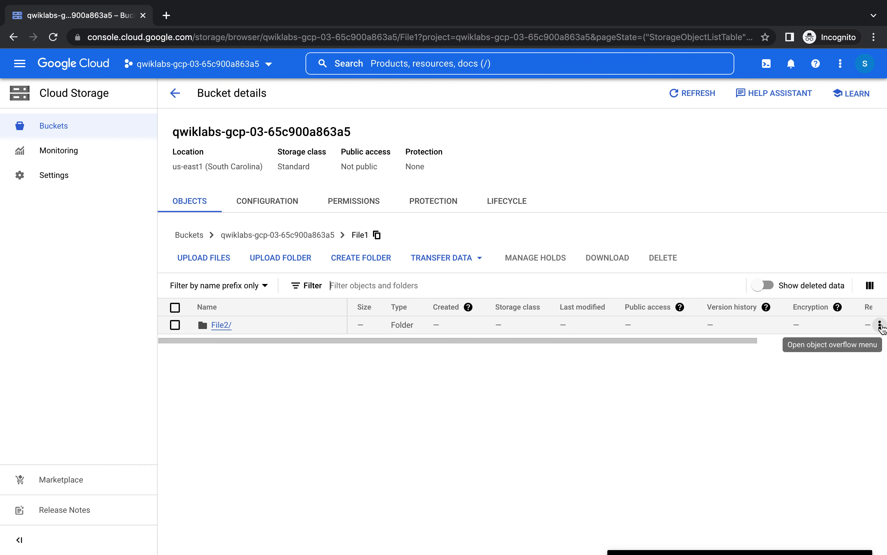
left_click(175, 325)
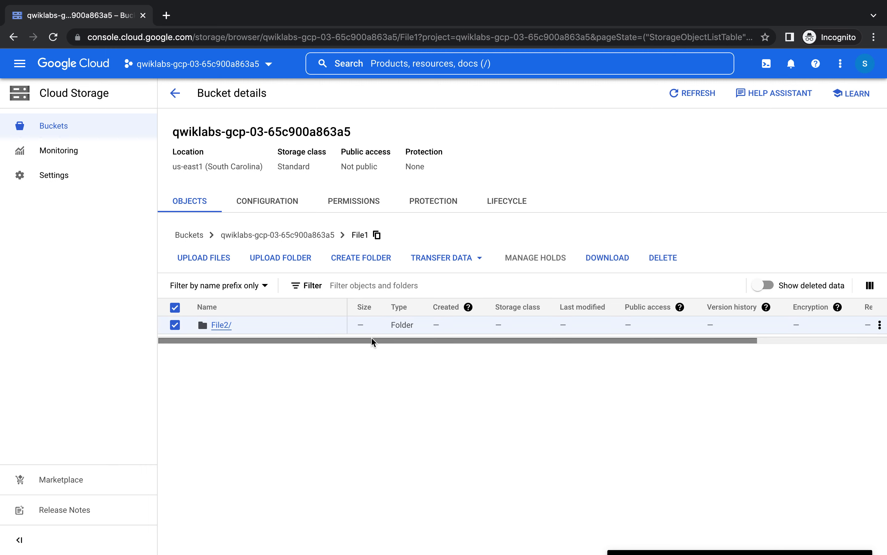
- Permanently delete the File2/ folder, confirming by typing DELETE
left_click_drag(365, 340, 546, 350)
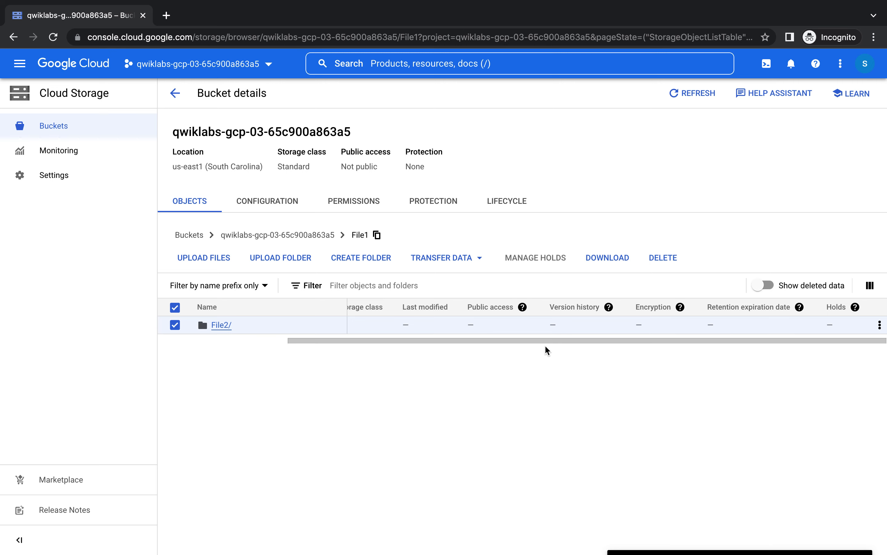
left_click(657, 266)
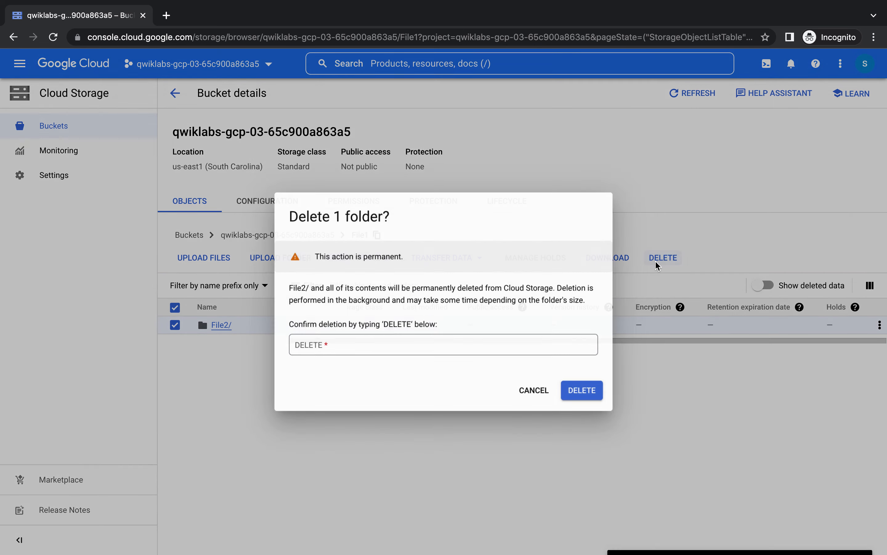
left_click(386, 349)
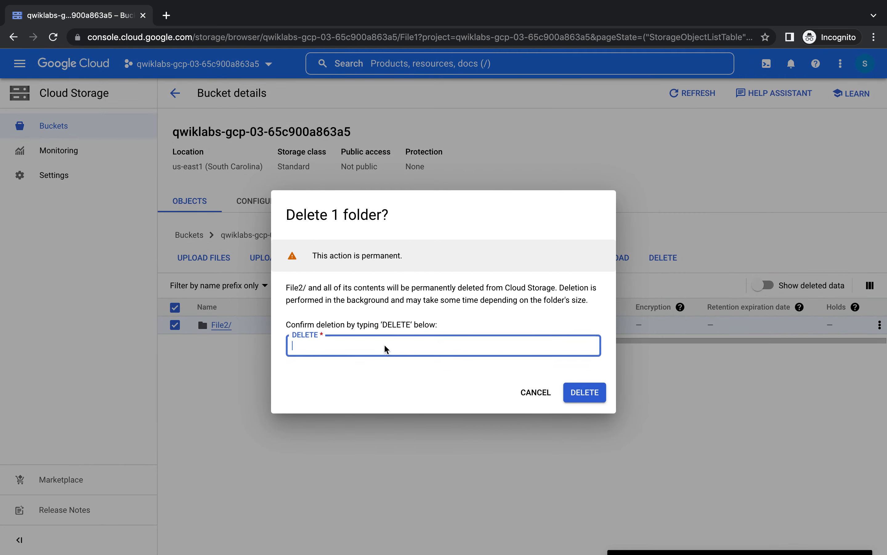
type("DELETE")
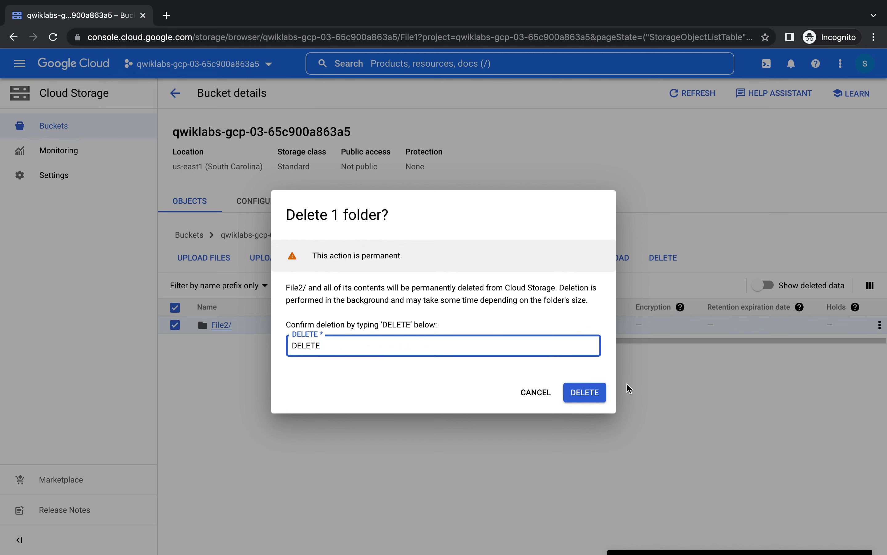
left_click(591, 391)
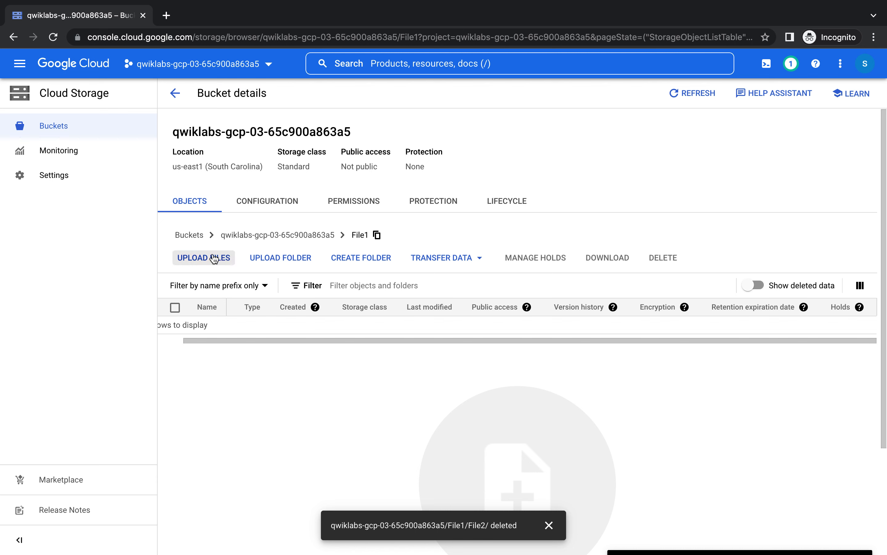
- Check File1 is empty, return to Buckets, and scroll the lab instructions to Congratulations
left_click(175, 93)
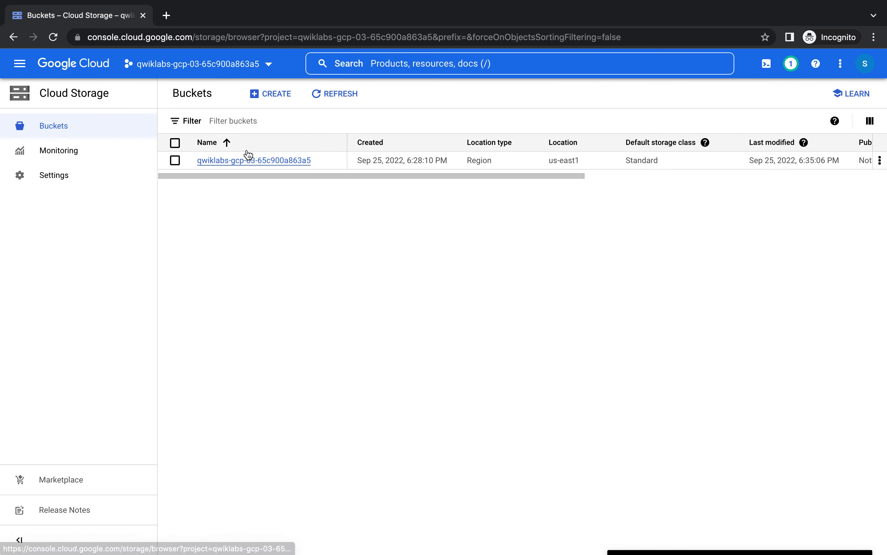
left_click(252, 160)
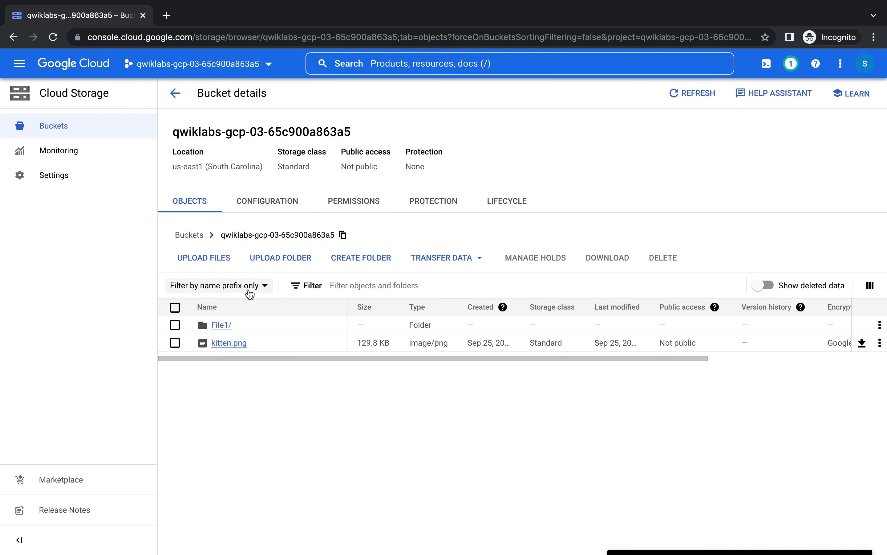
left_click(222, 325)
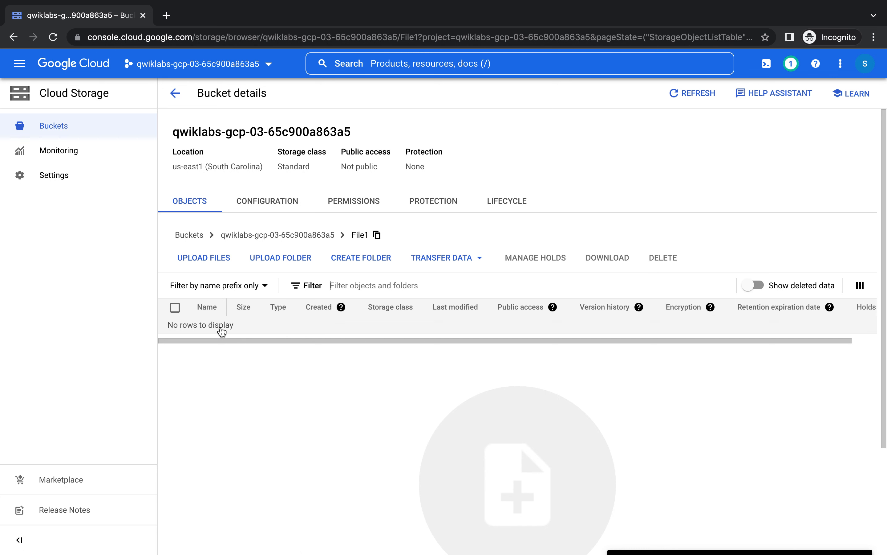
left_click(176, 94)
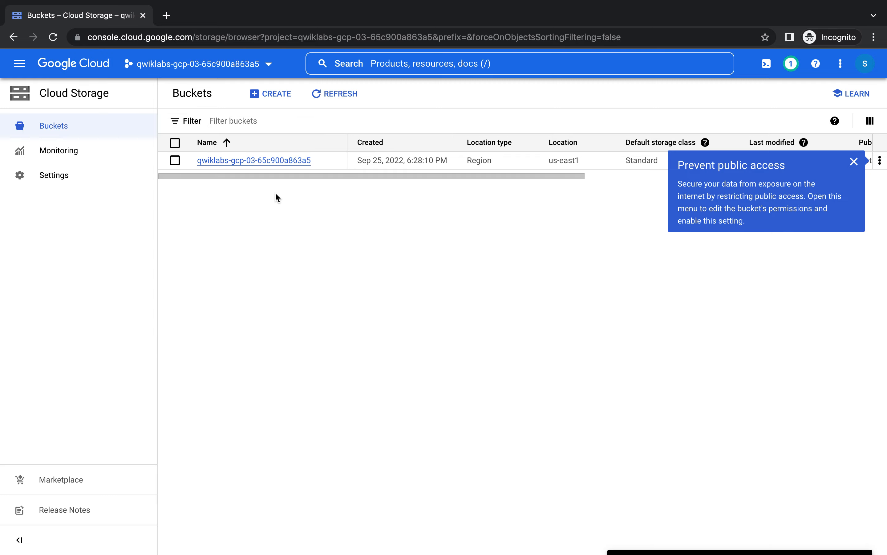
key("ctrl+Left")
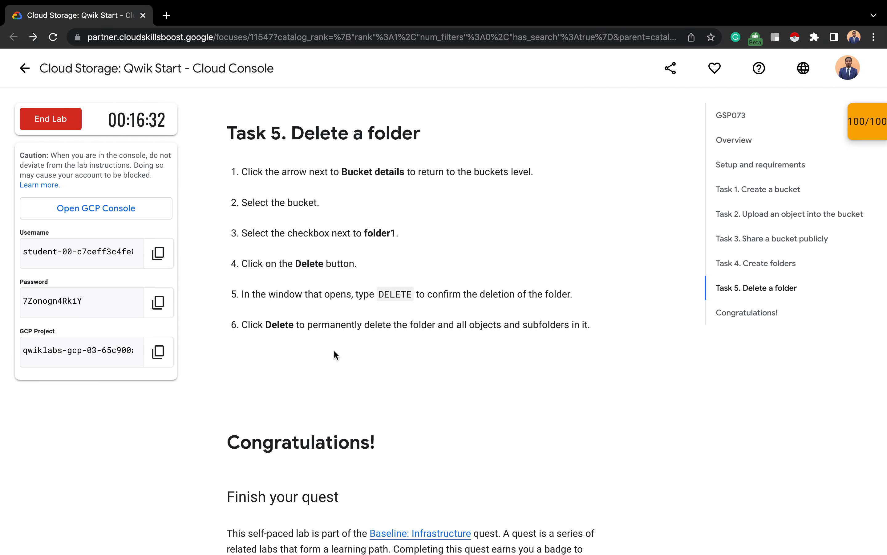
scroll(348, 375, "down", 5)
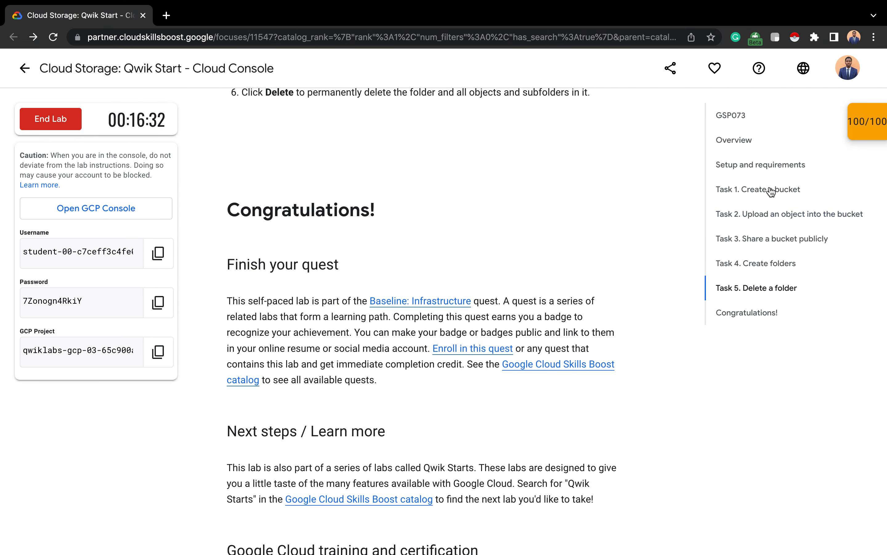